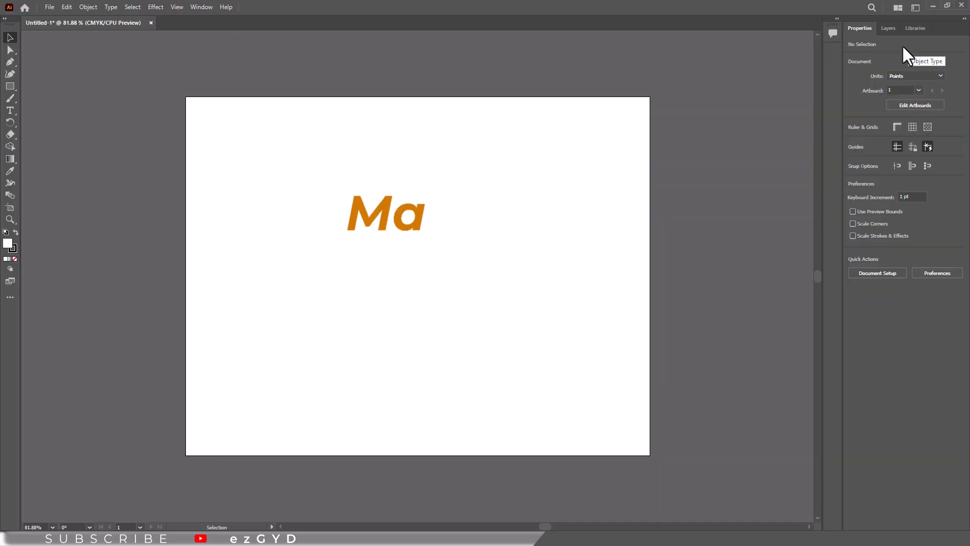
{"action": "key", "text": "ctrl+plus"}
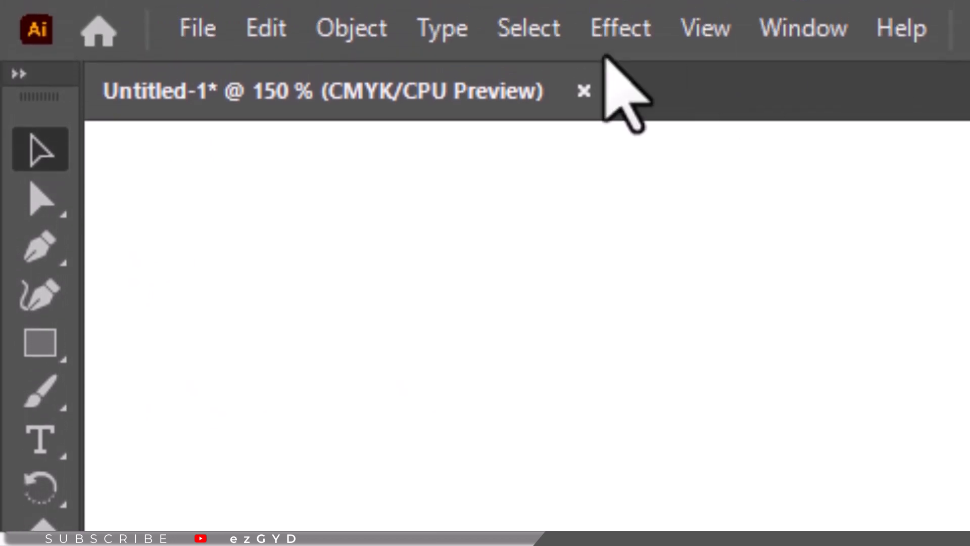
{"action": "left_click", "coordinate": [266, 29]}
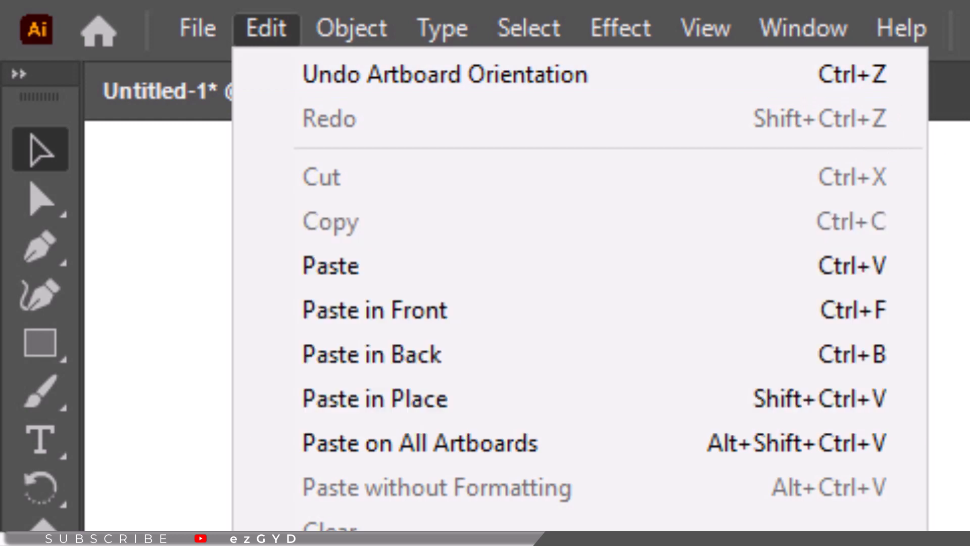
{"action": "key", "text": "Escape"}
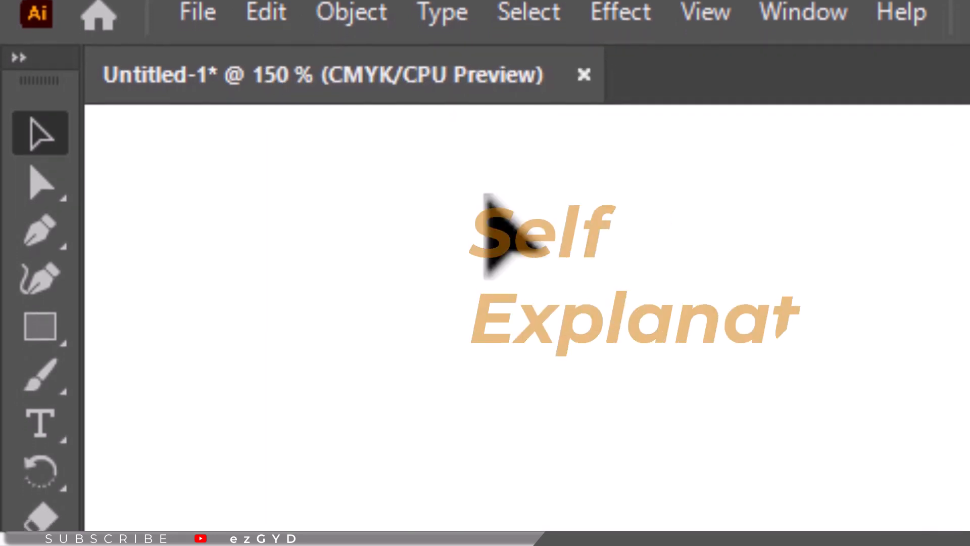
Step: Draw a straight diagonal line rising to the right in the upper-left part of the artboard with the Line Segment tool
{"action": "left_click", "coordinate": [53, 301]}
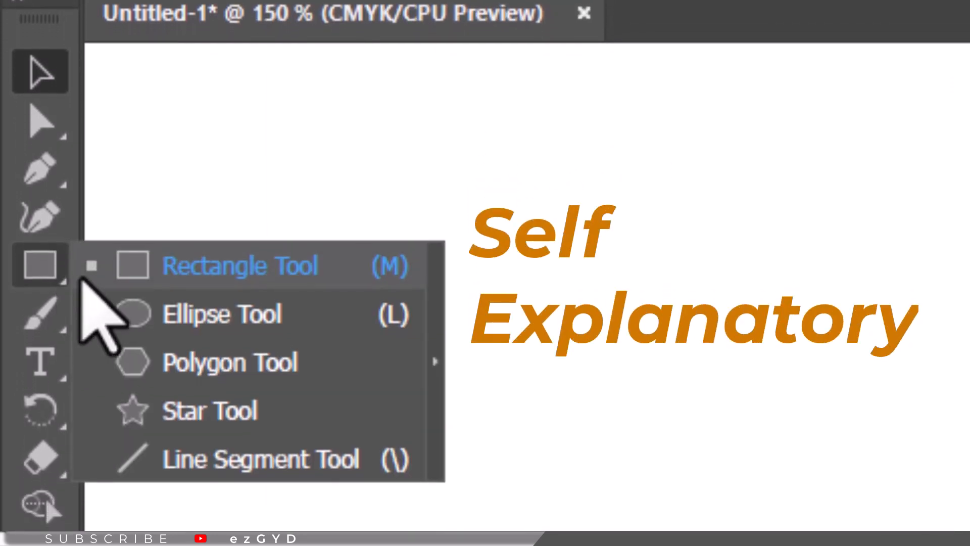
{"action": "left_click", "coordinate": [352, 454]}
{"action": "left_click_drag", "start_coordinate": [342, 433], "coordinate": [873, 256]}
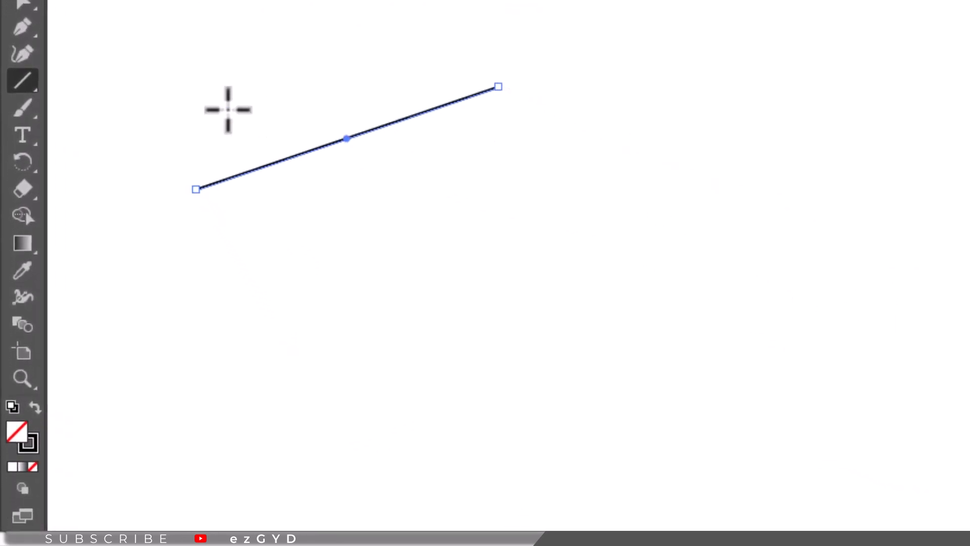
Step: Draw an open two-segment path below the line with the Pen tool and move its middle point outward, level with the start
{"action": "left_click", "coordinate": [28, 75]}
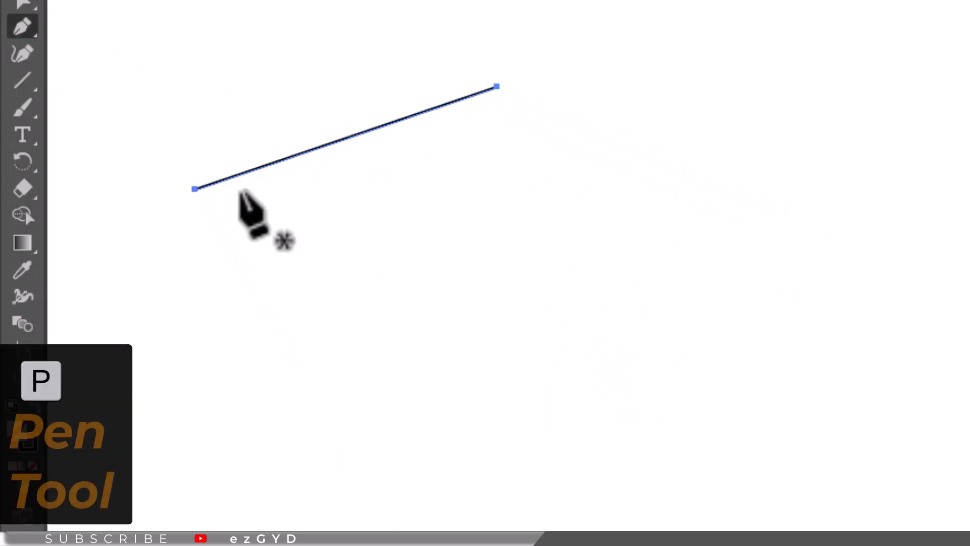
{"action": "left_click", "coordinate": [341, 236]}
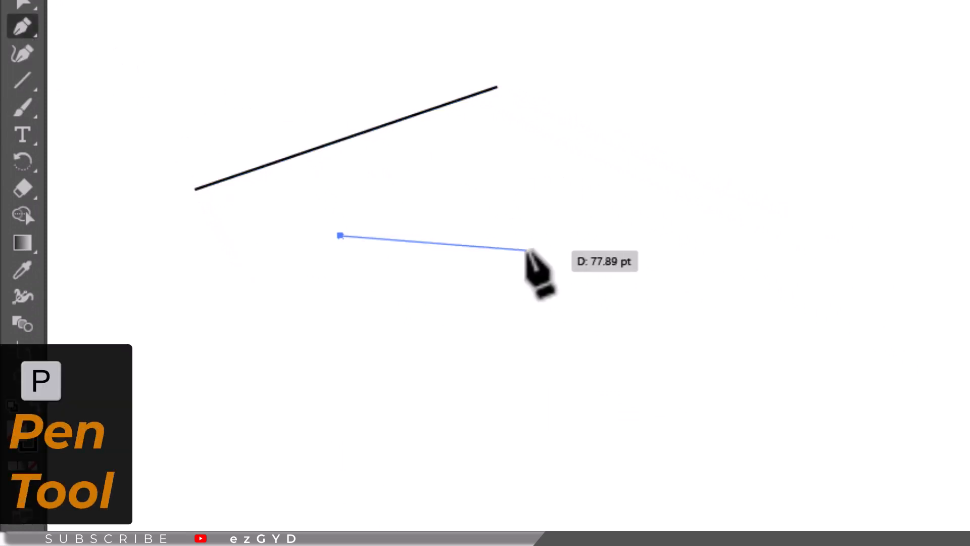
{"action": "left_click", "coordinate": [528, 250]}
{"action": "left_click", "coordinate": [514, 361]}
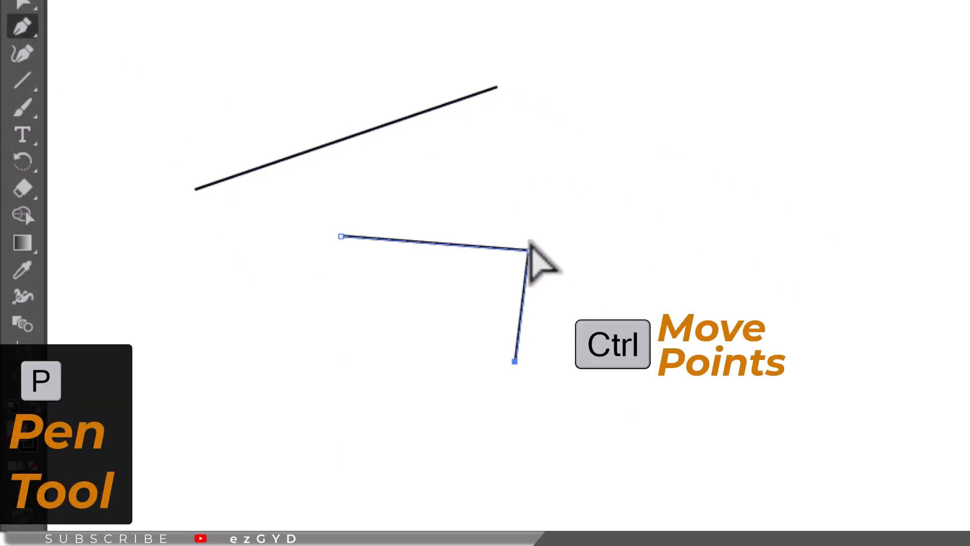
{"action": "left_click_drag", "start_coordinate": [528, 250], "coordinate": [613, 236]}
Step: Extend the pen path with two more points, repositioning each one, and close the shape at its starting anchor
{"action": "left_click", "coordinate": [585, 423]}
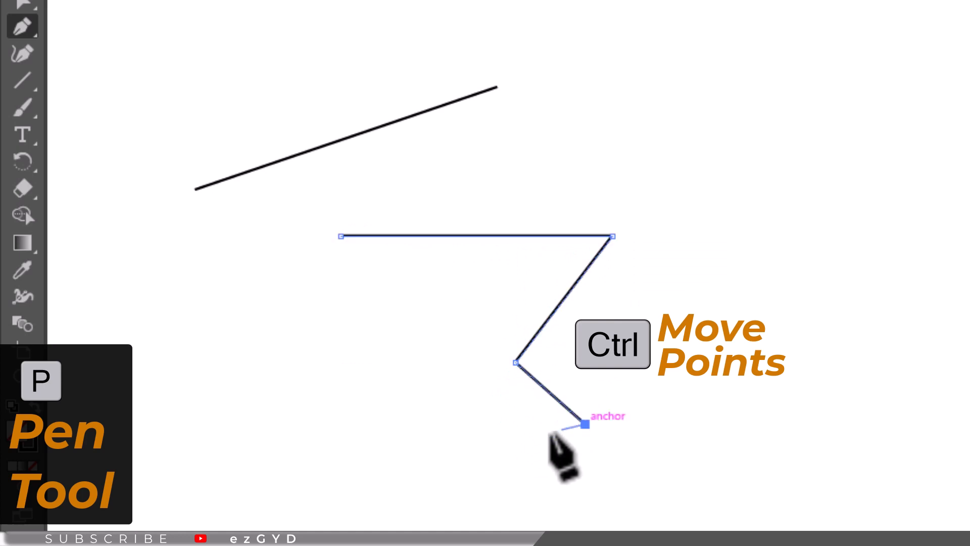
{"action": "left_click_drag", "start_coordinate": [585, 423], "coordinate": [635, 364]}
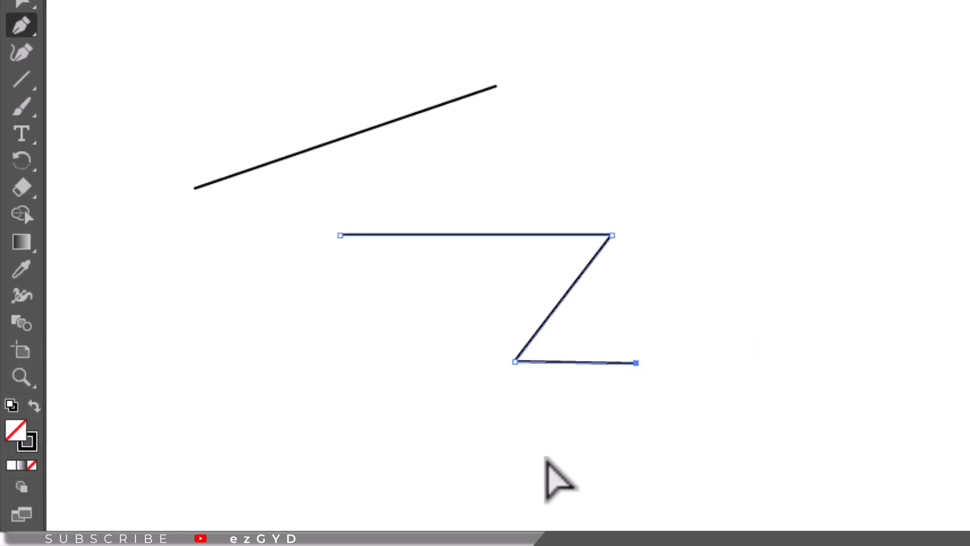
{"action": "left_click", "coordinate": [521, 488]}
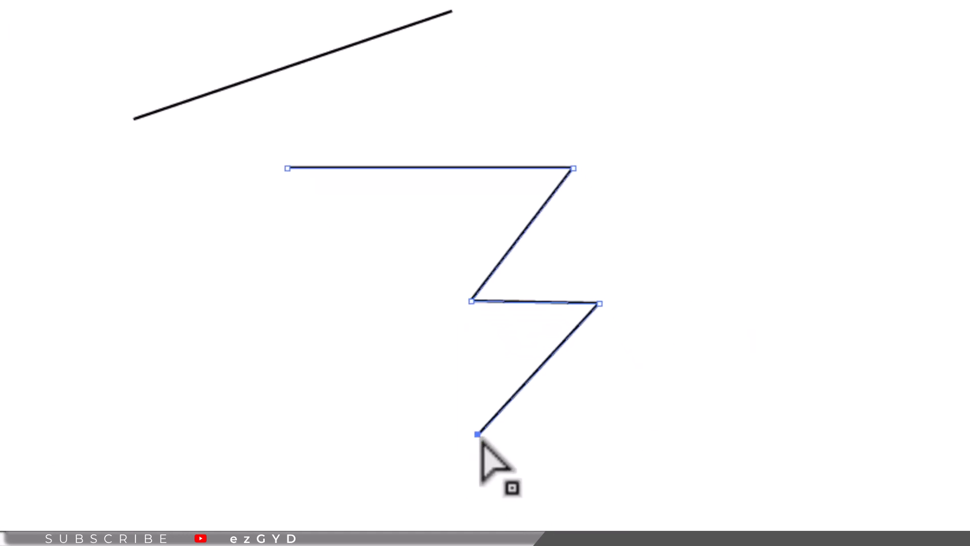
{"action": "left_click_drag", "start_coordinate": [480, 439], "coordinate": [534, 466]}
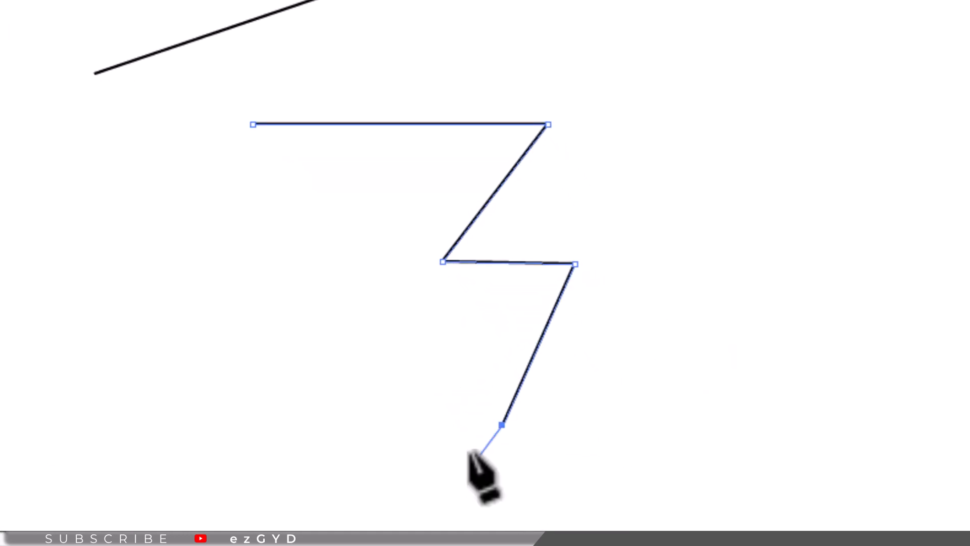
{"action": "left_click", "coordinate": [253, 124]}
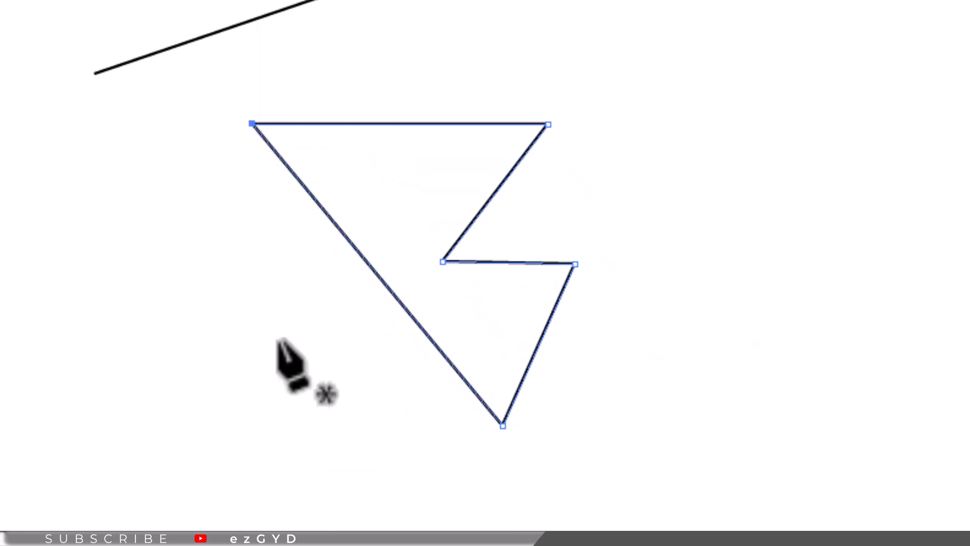
Step: Delete the closed zigzag shape drawn with the Pen tool
{"action": "key", "text": "v"}
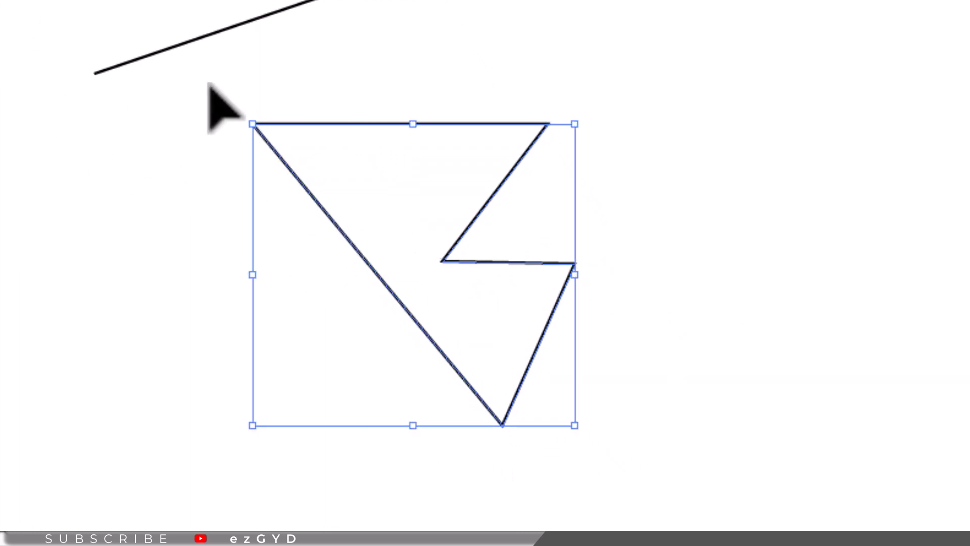
{"action": "key", "text": "Delete"}
Step: Draw a rectangle about 294 × 142 pt below the diagonal line and give all its corners a 50 pt radius
{"action": "left_click_drag", "start_coordinate": [260, 92], "coordinate": [969, 462]}
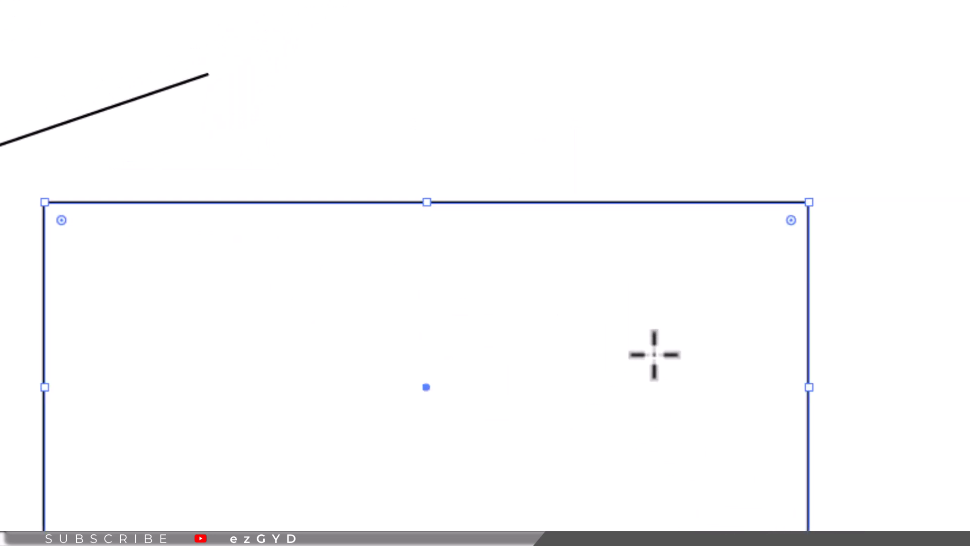
{"action": "left_click_drag", "start_coordinate": [792, 222], "coordinate": [747, 253]}
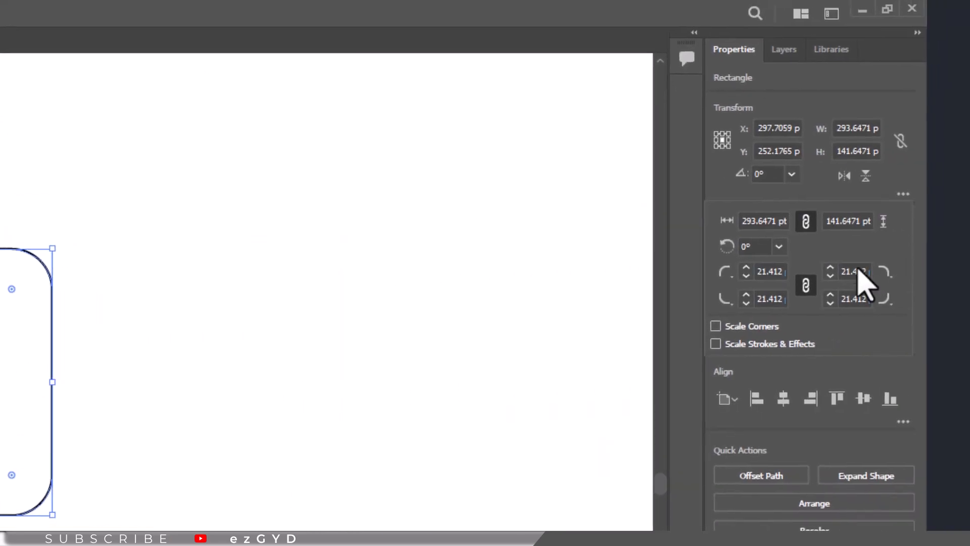
{"action": "left_click", "coordinate": [844, 270]}
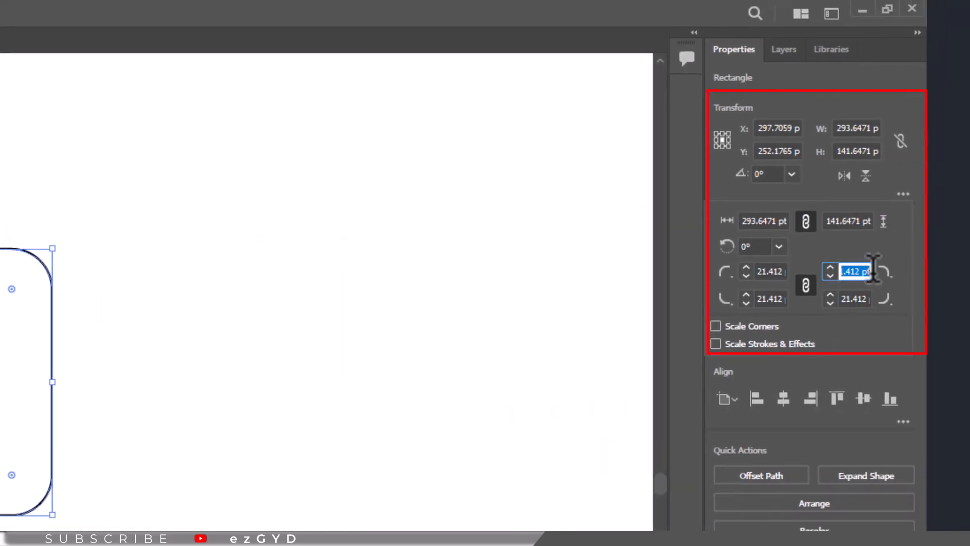
{"action": "type", "text": "5"}
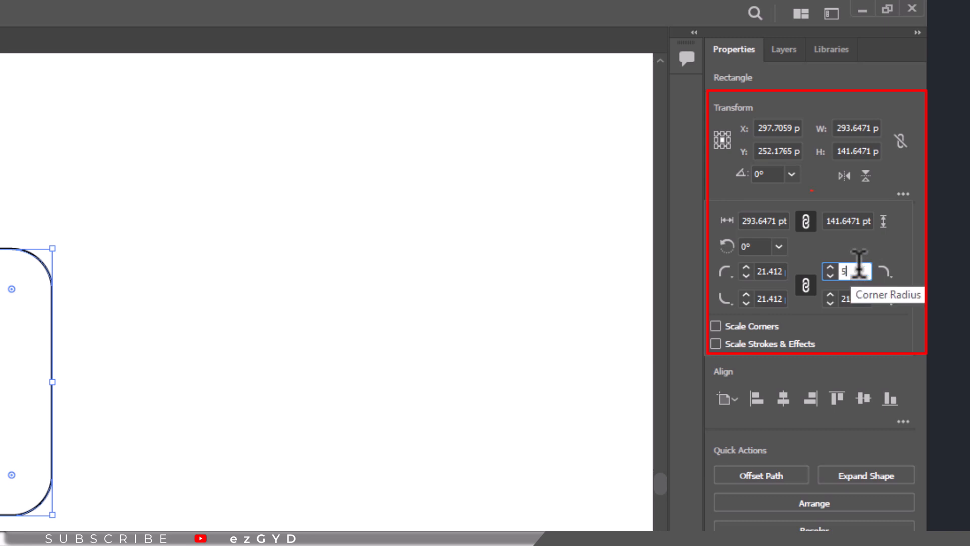
{"action": "type", "text": "0"}
{"action": "key", "text": "Return"}
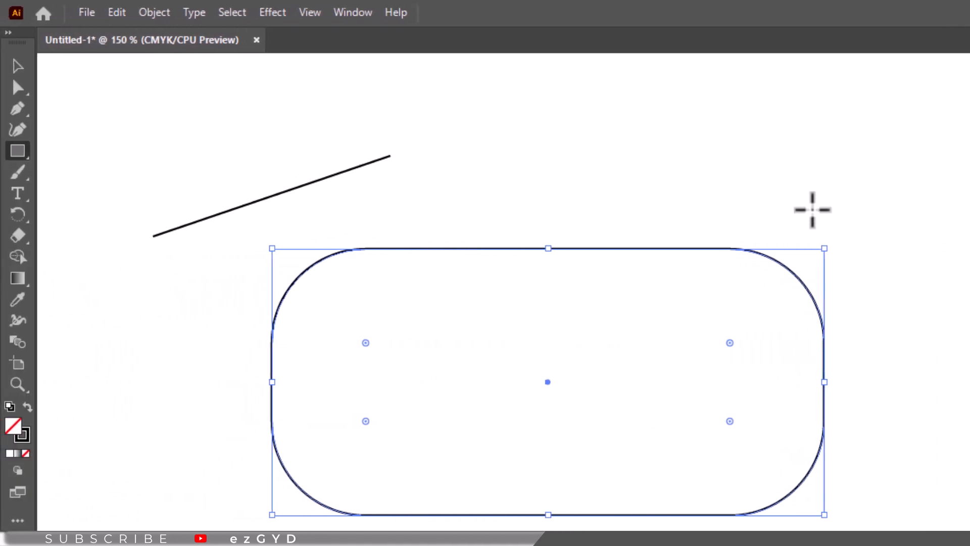
Step: Select the diagonal line and redraw it as a wavy curve with the Pencil tool, extending it to the right
{"action": "left_click", "coordinate": [18, 66]}
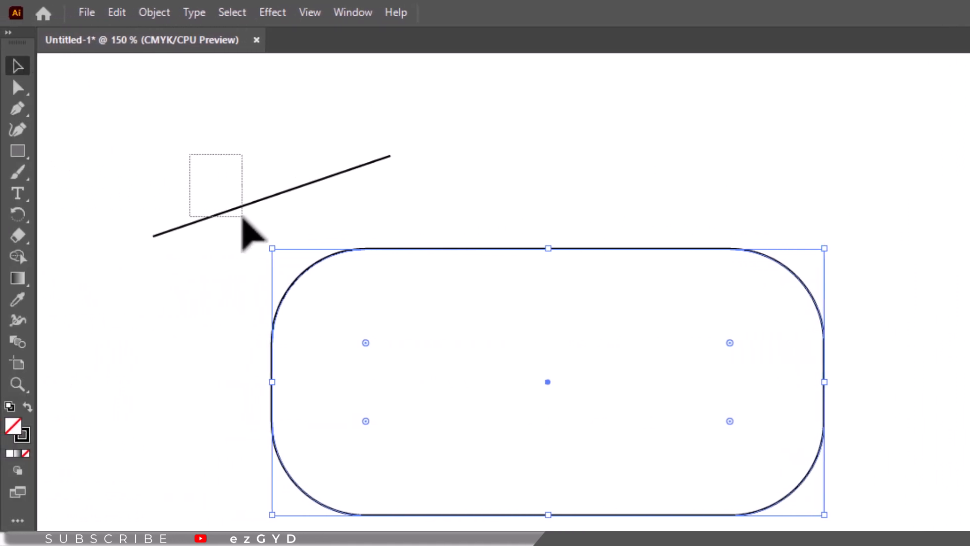
{"action": "left_click_drag", "start_coordinate": [242, 217], "coordinate": [238, 216]}
{"action": "left_click", "coordinate": [25, 173]}
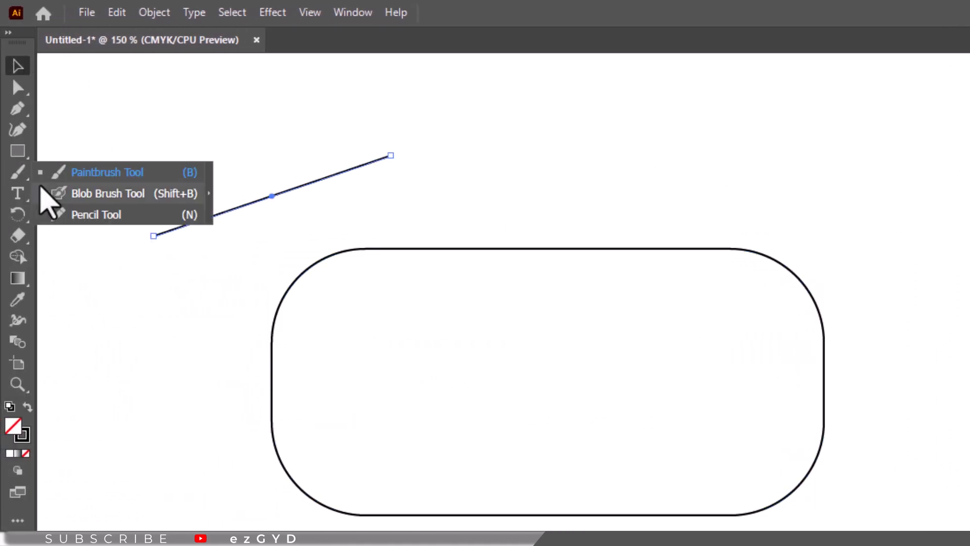
{"action": "left_click", "coordinate": [55, 215]}
{"action": "left_click_drag", "start_coordinate": [414, 172], "coordinate": [412, 171]}
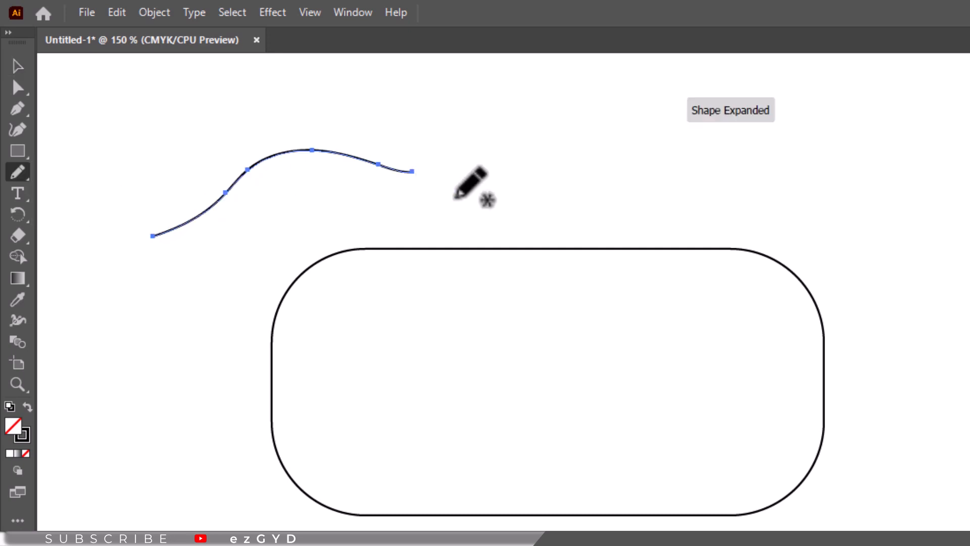
{"action": "left_click_drag", "start_coordinate": [555, 165], "coordinate": [558, 166]}
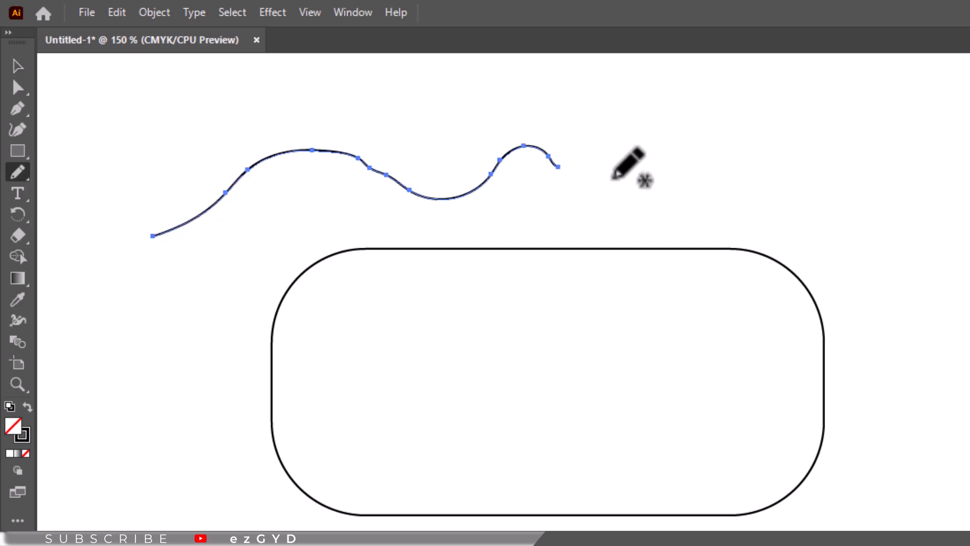
Step: Set the Pencil tool's fidelity to fully Smooth and redraw the wavy line as a smoother curve
{"action": "double_click", "coordinate": [19, 173]}
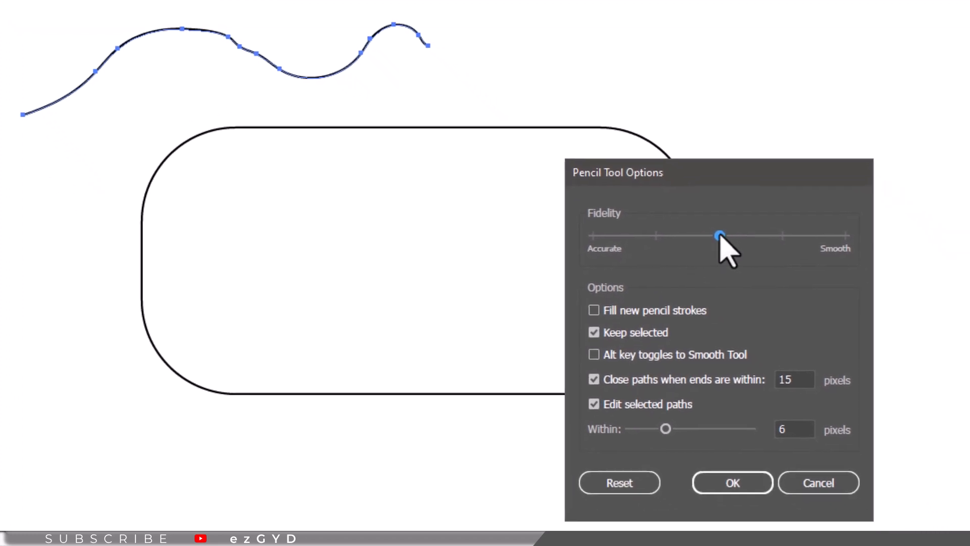
{"action": "left_click_drag", "start_coordinate": [720, 235], "coordinate": [846, 236]}
{"action": "left_click", "coordinate": [661, 415]}
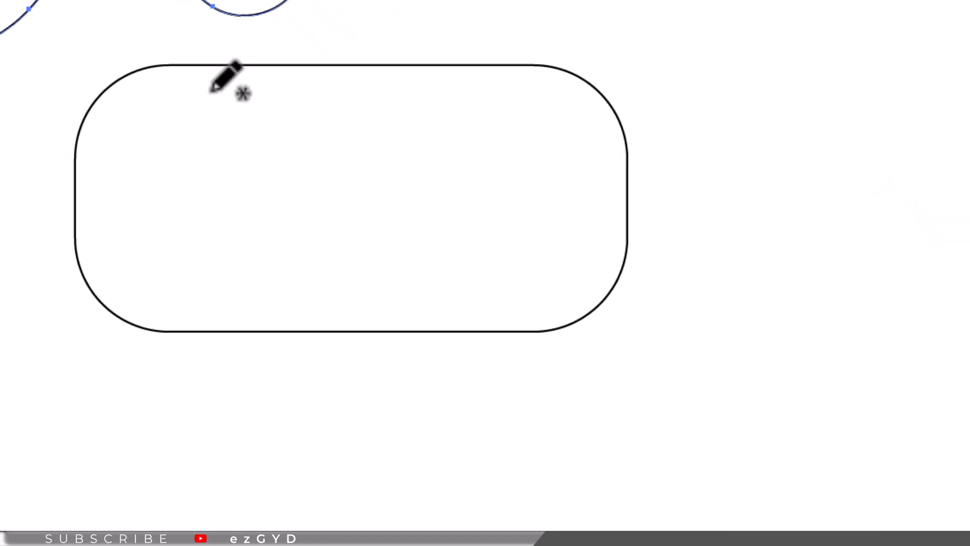
{"action": "mouse_move", "coordinate": [183, 188]}
{"action": "left_mouse_down"}
{"action": "mouse_move", "coordinate": [273, 125]}
{"action": "mouse_move", "coordinate": [419, 153]}
{"action": "mouse_move", "coordinate": [585, 130]}
{"action": "left_mouse_up"}
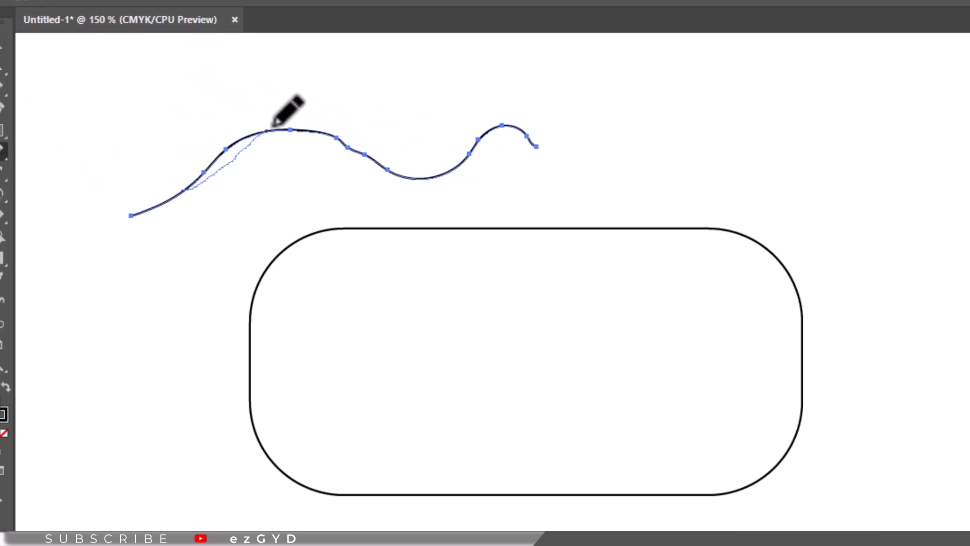
Step: Select the rounded rectangle and redraw its upper-left corner with the Pencil tool as an outward bulge
{"action": "key", "text": "ctrl"}
{"action": "left_click_drag", "start_coordinate": [485, 236], "coordinate": [457, 289]}
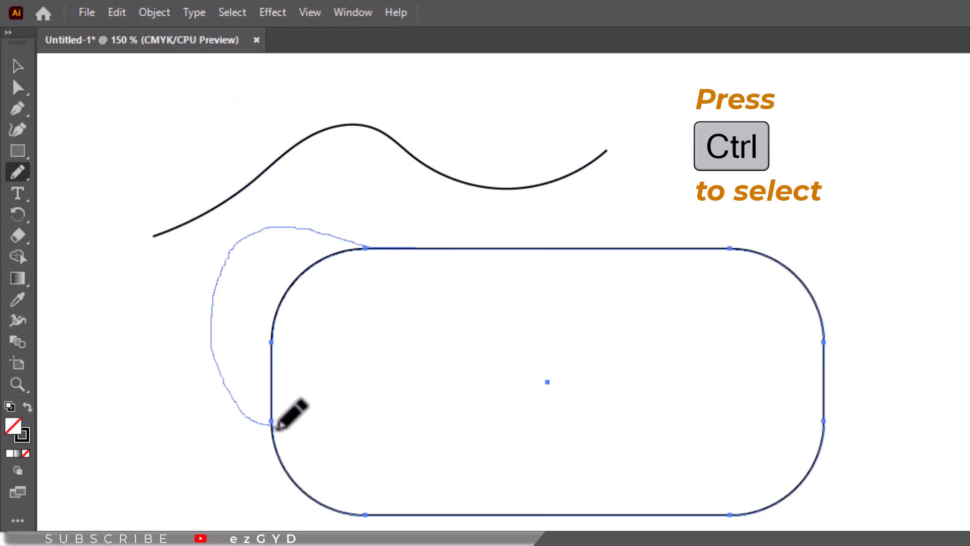
{"action": "left_click_drag", "start_coordinate": [276, 430], "coordinate": [277, 433]}
Step: Reshape the wavy line by pulling its left, crest and middle curve segments with the Direct Selection tool, then deselect it
{"action": "left_click", "coordinate": [18, 88]}
{"action": "left_click", "coordinate": [266, 167]}
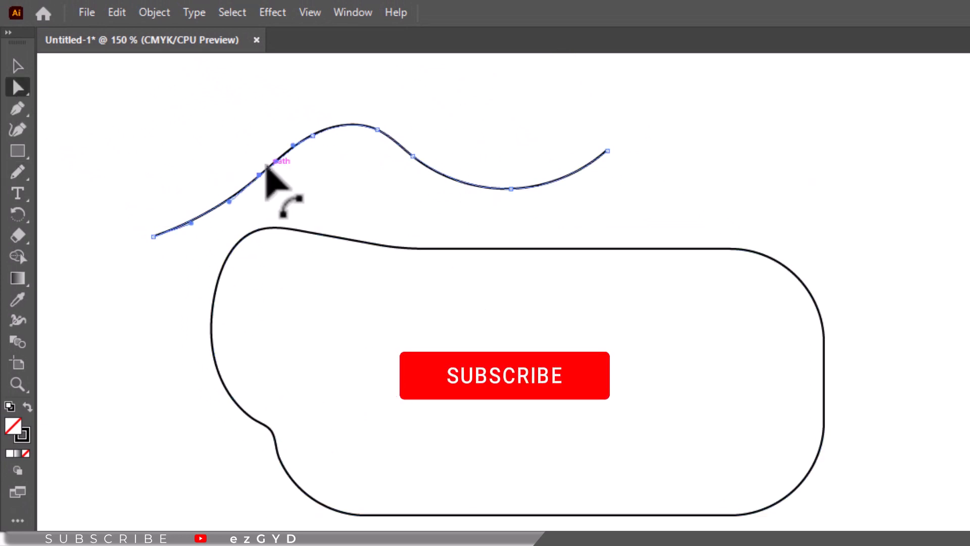
{"action": "left_click_drag", "start_coordinate": [266, 168], "coordinate": [234, 162]}
{"action": "left_click_drag", "start_coordinate": [345, 129], "coordinate": [375, 108]}
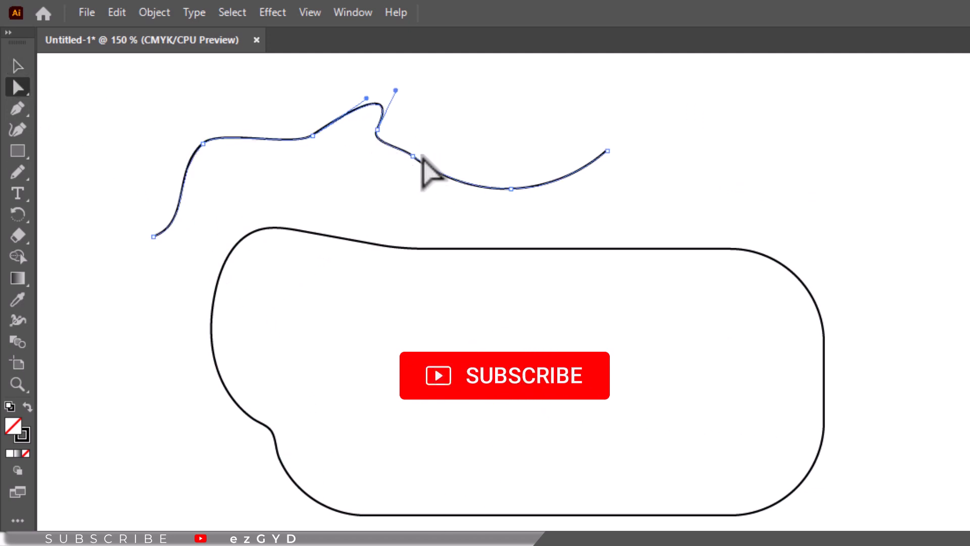
{"action": "left_click", "coordinate": [418, 191]}
{"action": "left_click_drag", "start_coordinate": [429, 167], "coordinate": [480, 159]}
{"action": "left_click", "coordinate": [151, 148]}
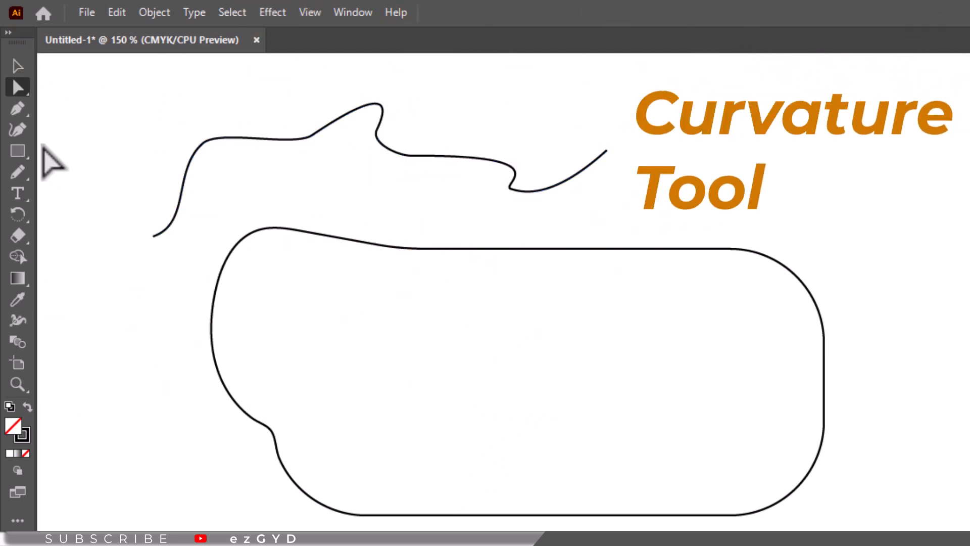
Step: Convert the wavy line's right endpoint and the anchors around its central peak to corner points with the Curvature tool
{"action": "left_click", "coordinate": [17, 130]}
{"action": "left_click", "coordinate": [245, 138]}
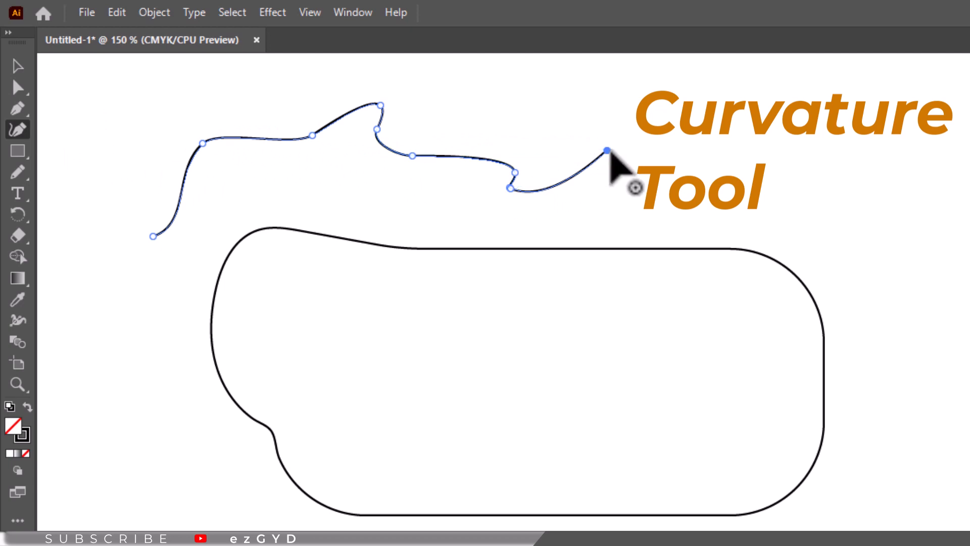
{"action": "double_click", "coordinate": [608, 150]}
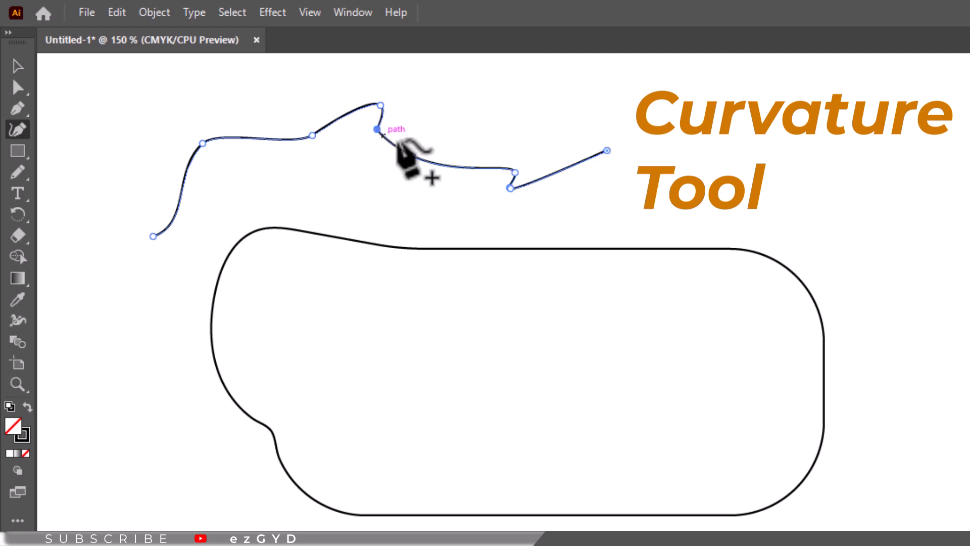
{"action": "left_click", "coordinate": [413, 156]}
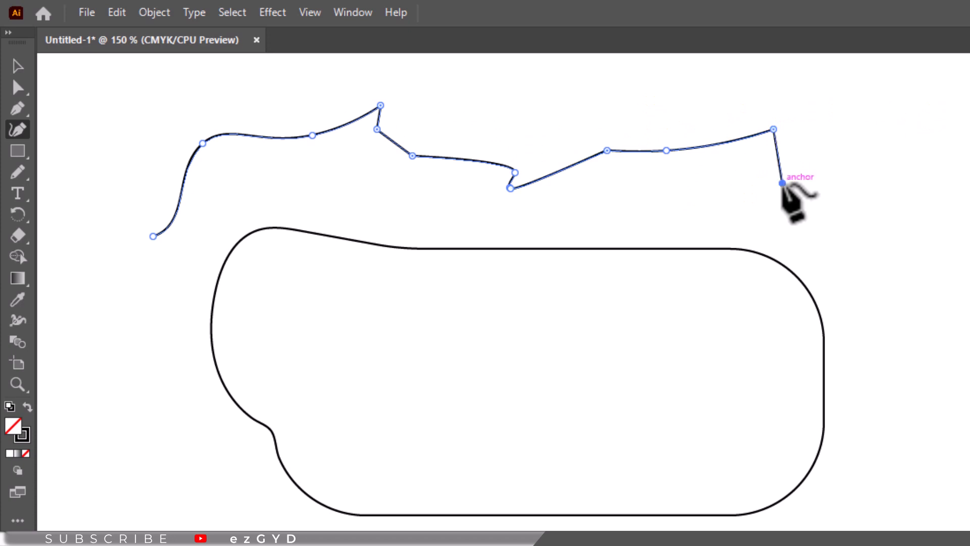
Step: Continue the wavy line from its right endpoint with a curved path running back beneath it, and close it at the left endpoint
{"action": "left_click", "coordinate": [783, 182]}
{"action": "left_click", "coordinate": [681, 185]}
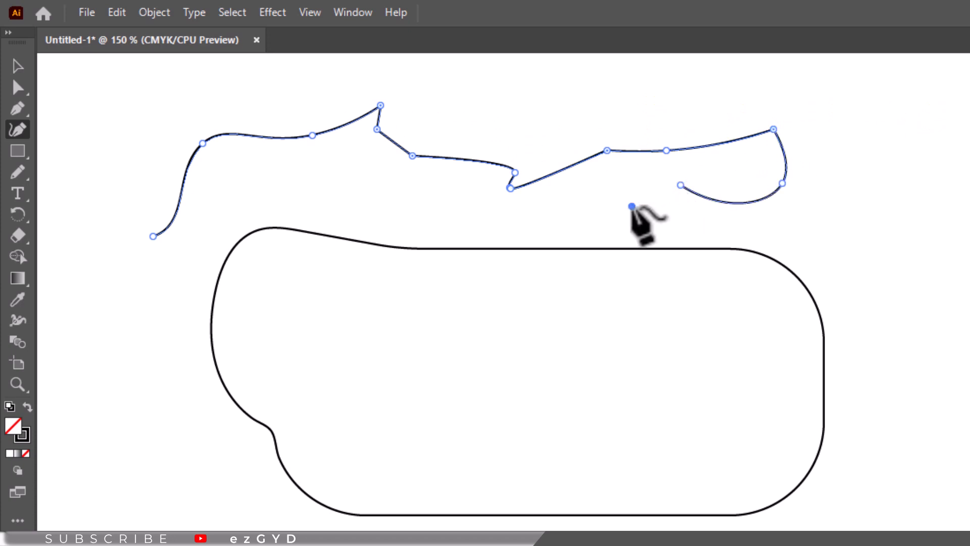
{"action": "left_click", "coordinate": [632, 206]}
{"action": "left_click", "coordinate": [386, 205]}
{"action": "left_click", "coordinate": [200, 200]}
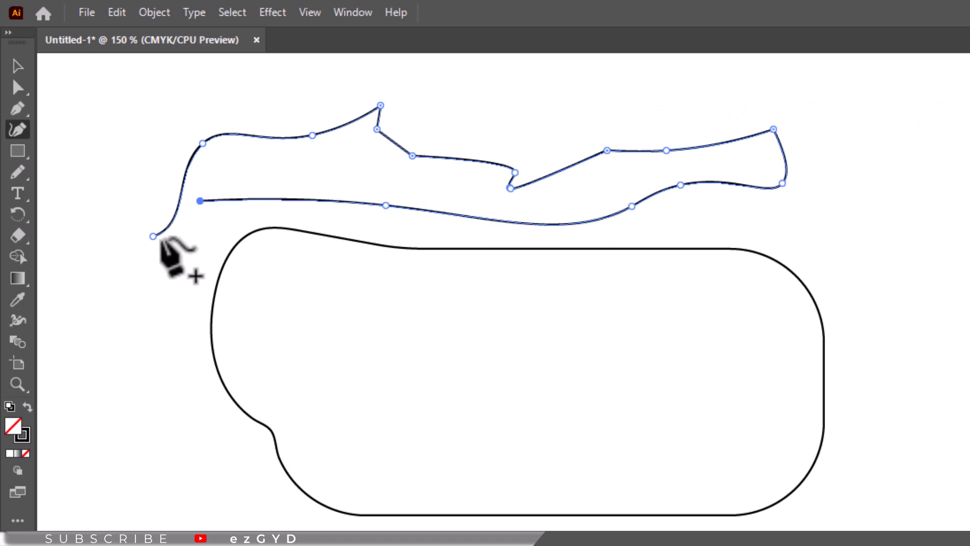
{"action": "left_click", "coordinate": [153, 236]}
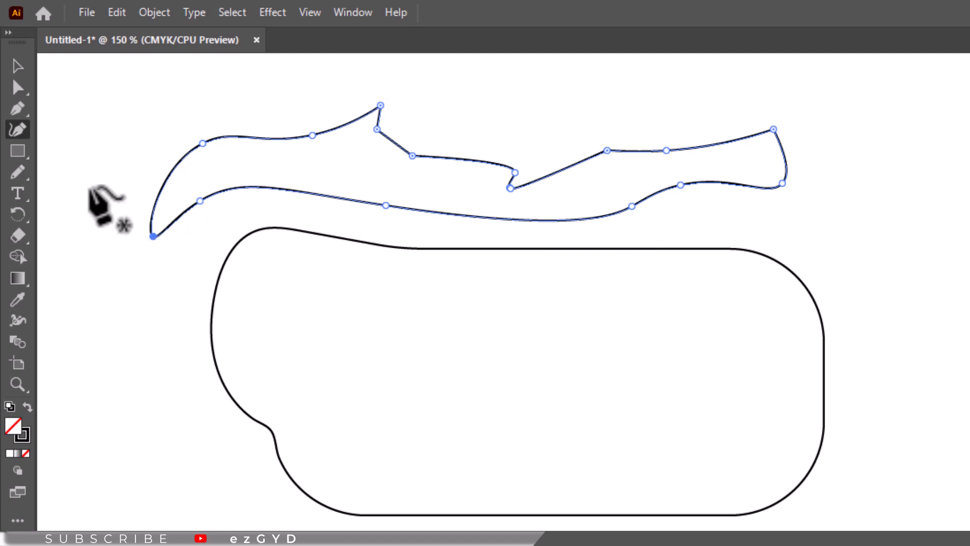
Step: Reshape the left side of the large rounded shape by pulling its edge and anchors outward with the Curvature tool
{"action": "left_click", "coordinate": [18, 87]}
{"action": "left_click", "coordinate": [203, 143]}
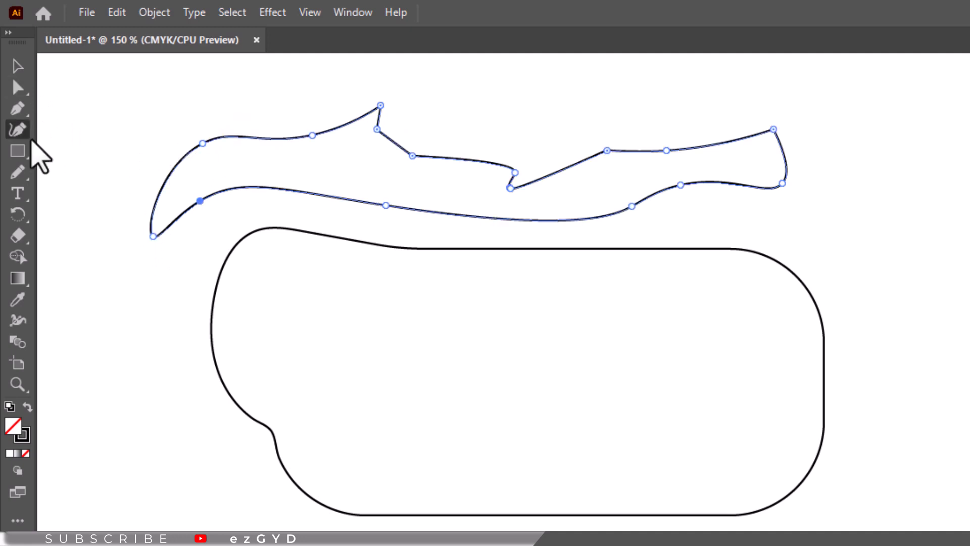
{"action": "left_click", "coordinate": [218, 283]}
{"action": "left_click_drag", "start_coordinate": [216, 286], "coordinate": [176, 309]}
{"action": "left_click_drag", "start_coordinate": [217, 371], "coordinate": [199, 408]}
{"action": "left_click_drag", "start_coordinate": [272, 432], "coordinate": [232, 459]}
{"action": "left_click_drag", "start_coordinate": [252, 418], "coordinate": [216, 429]}
{"action": "left_click_drag", "start_coordinate": [279, 458], "coordinate": [268, 495]}
Step: Deselect everything and draw a wide rectangle inside the large rounded shape
{"action": "left_click", "coordinate": [17, 150]}
{"action": "key", "text": "ctrl+shift+a"}
{"action": "left_click_drag", "start_coordinate": [296, 326], "coordinate": [635, 434]}
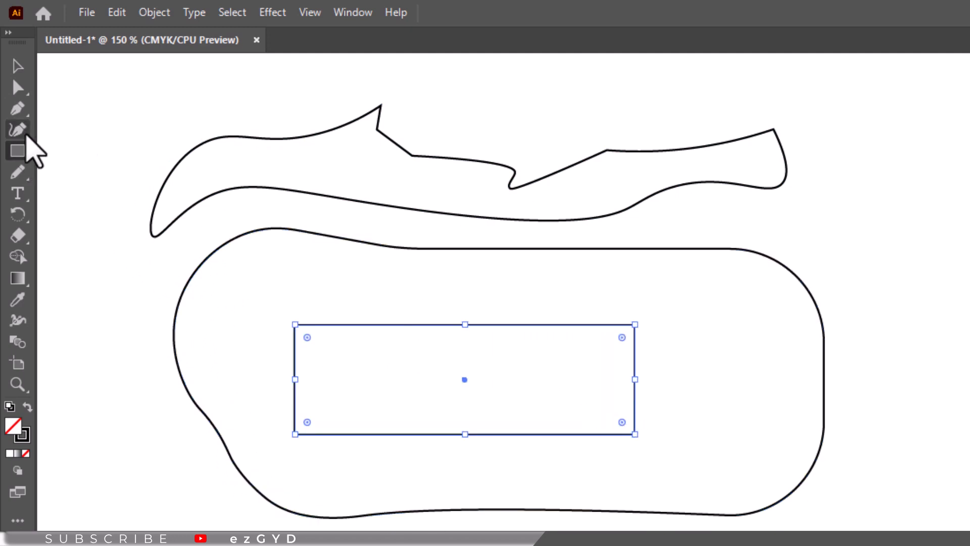
Step: Convert all four corners of the new rectangle to smooth points with the Curvature tool, turning it into an oval
{"action": "left_click", "coordinate": [23, 132]}
{"action": "double_click", "coordinate": [294, 325]}
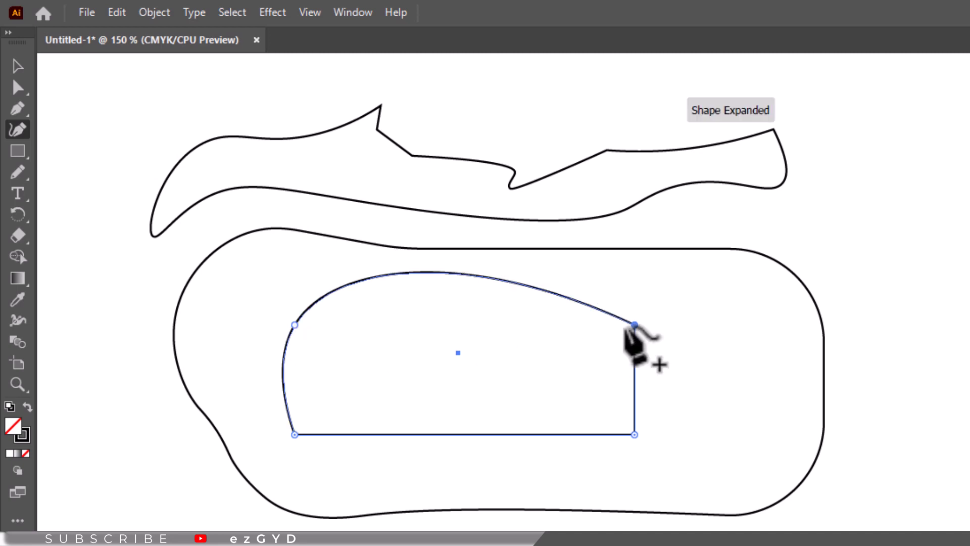
{"action": "double_click", "coordinate": [635, 324]}
{"action": "double_click", "coordinate": [635, 434]}
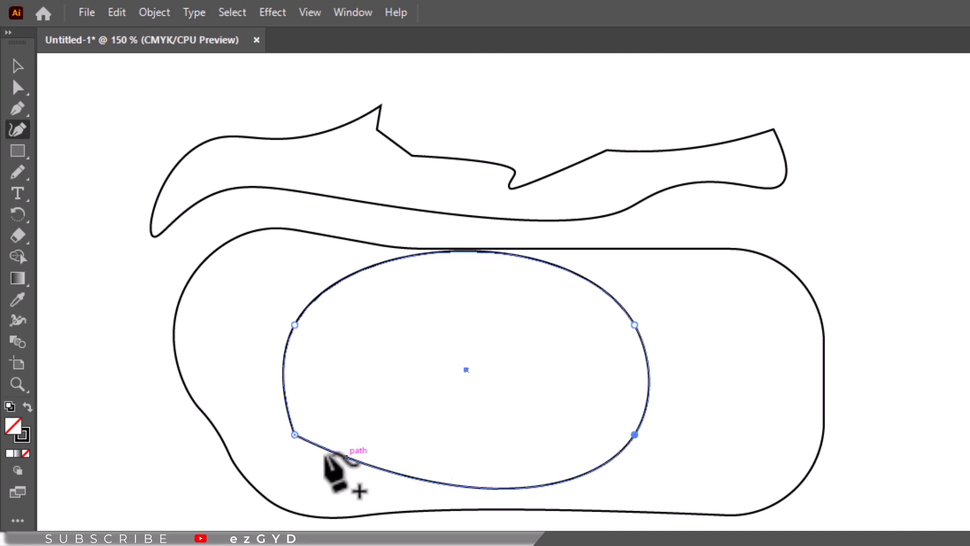
{"action": "double_click", "coordinate": [295, 434]}
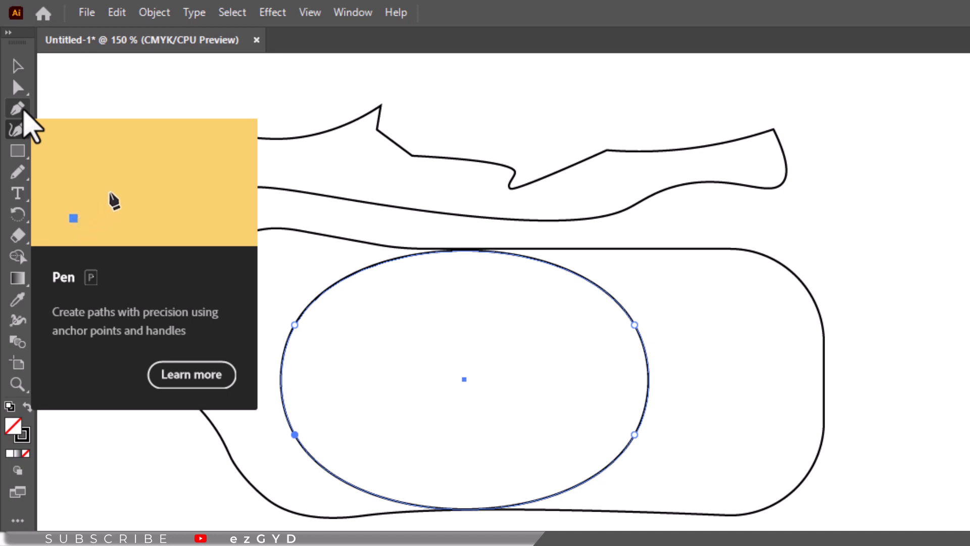
Step: Draw a closed four-sided shape with a slanted top edge inside the oval using the Pen tool
{"action": "left_click", "coordinate": [23, 110]}
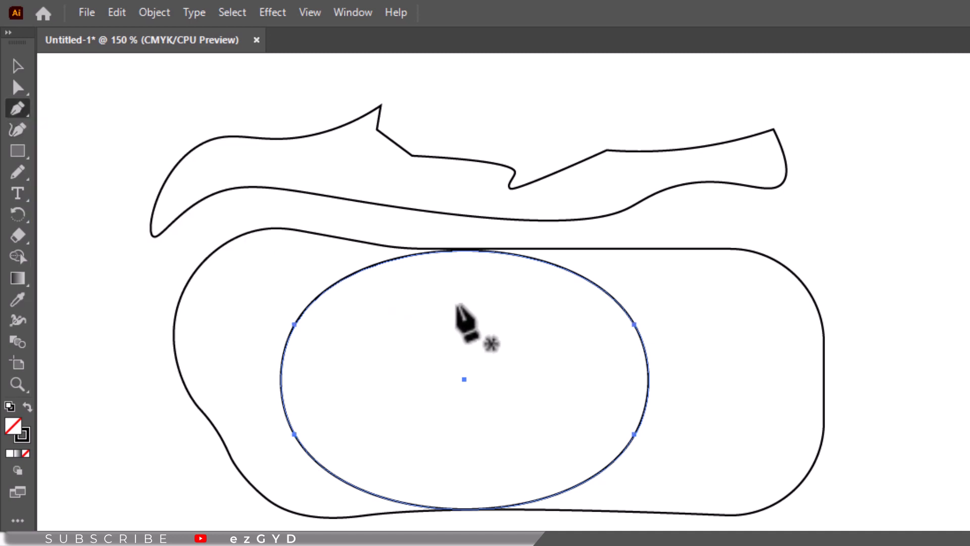
{"action": "left_click", "coordinate": [560, 315]}
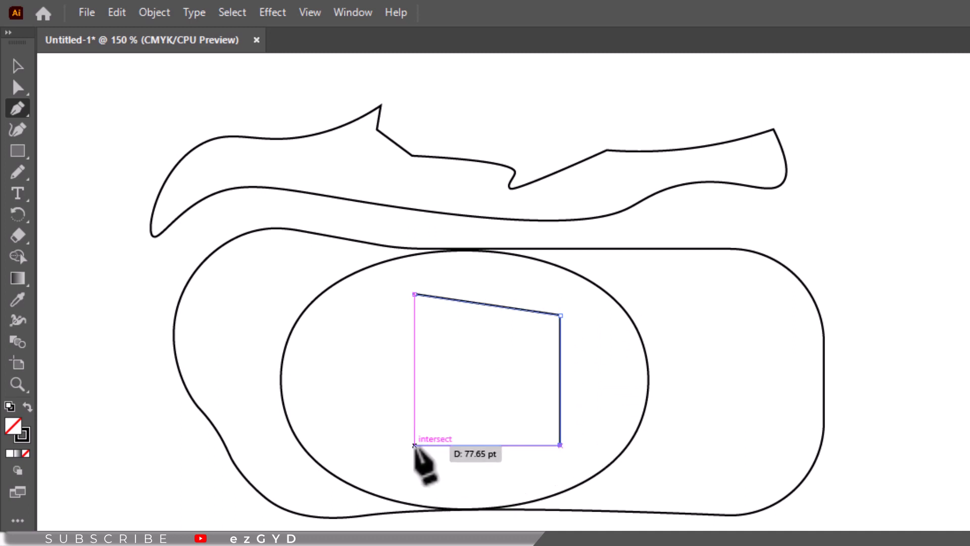
{"action": "left_click", "coordinate": [414, 445]}
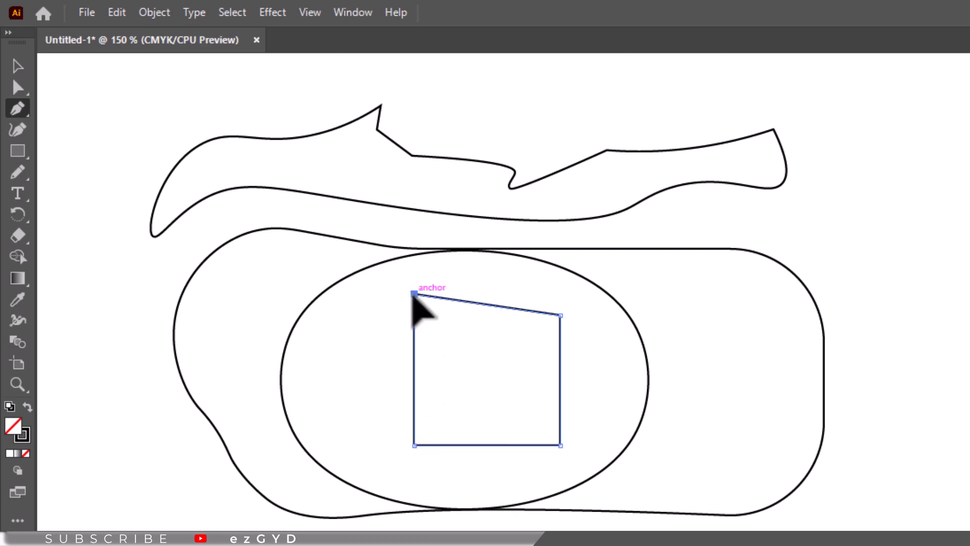
{"action": "left_click", "coordinate": [414, 293]}
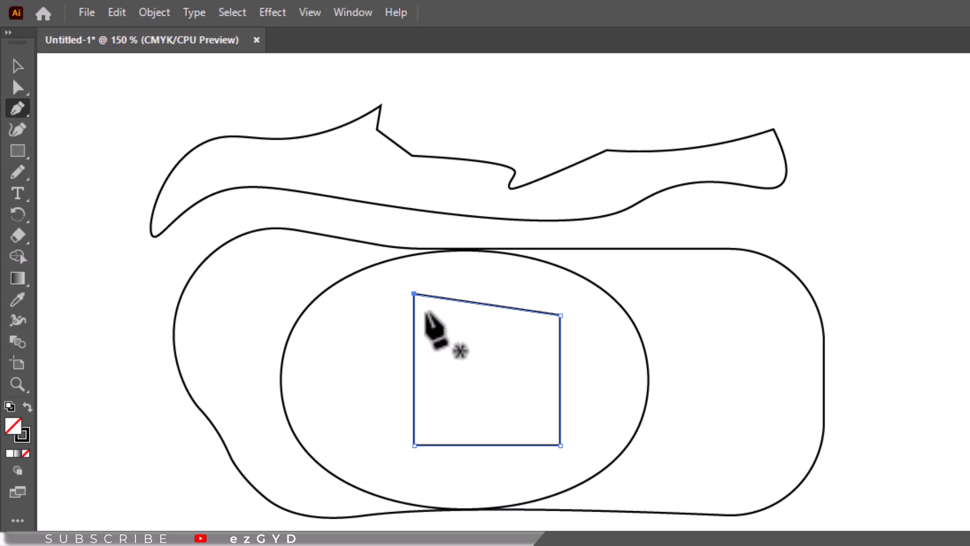
Step: Undo the last two Pen points, place the lower-left anchor further down, and close the shape at its first anchor
{"action": "key", "text": "ctrl+z"}
{"action": "key", "text": "ctrl+z"}
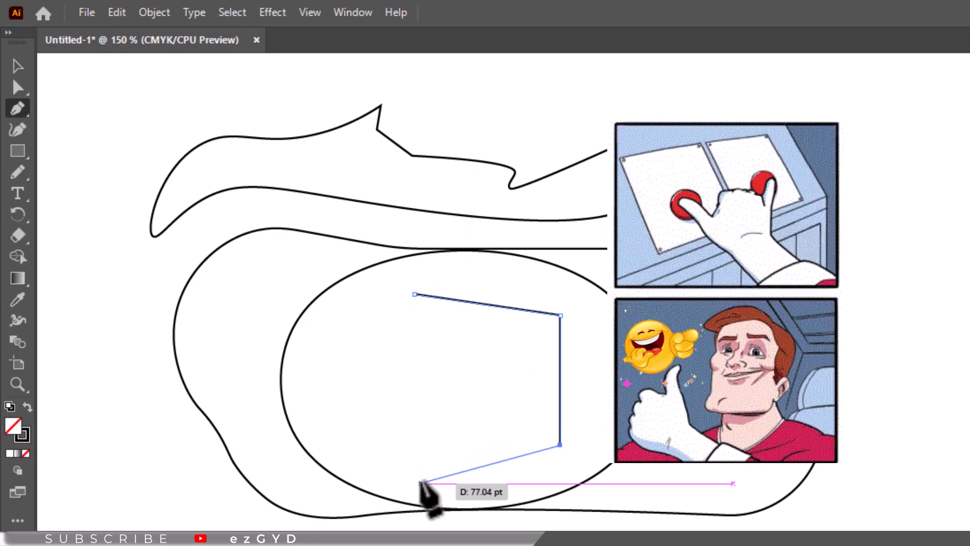
{"action": "left_click", "coordinate": [420, 483]}
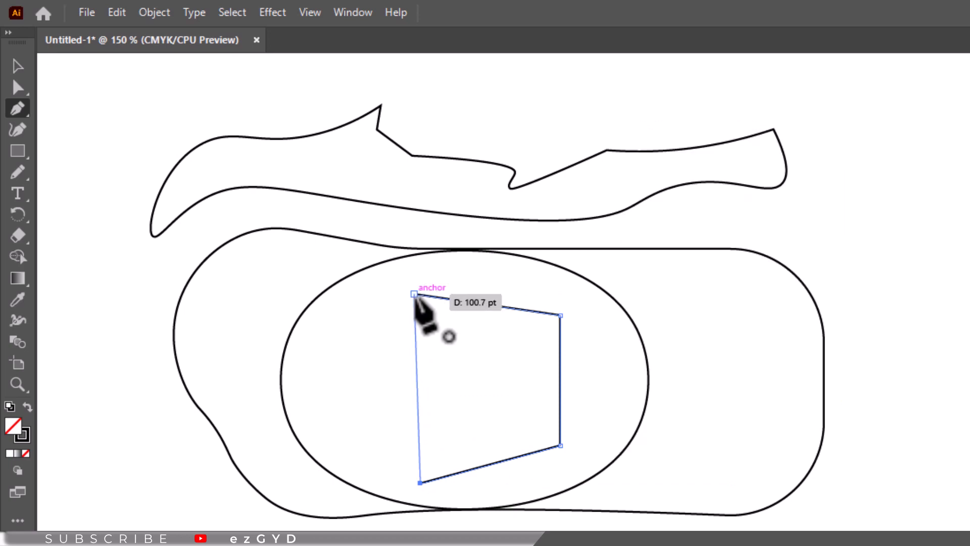
{"action": "left_click", "coordinate": [414, 294]}
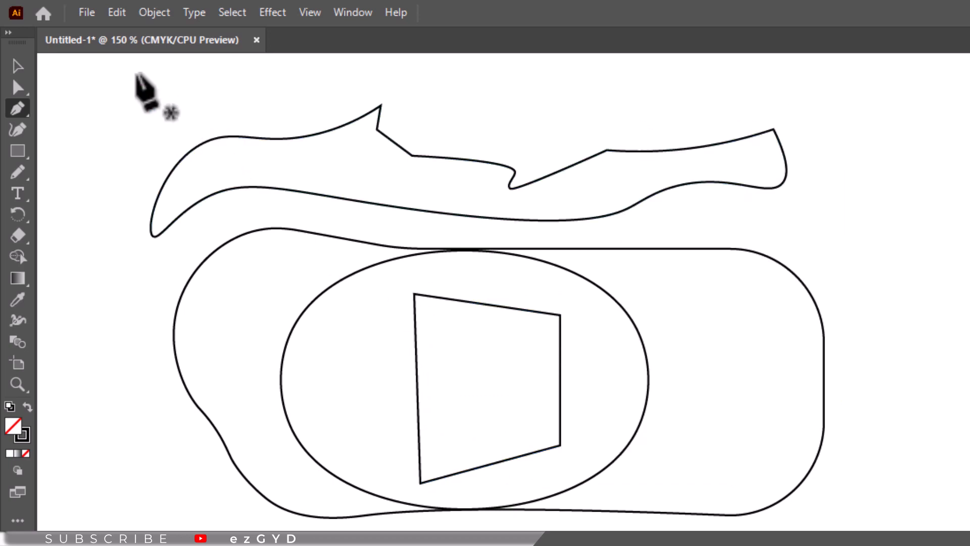
Step: Show the document grid and delete all the drawn shapes
{"action": "left_click", "coordinate": [85, 14]}
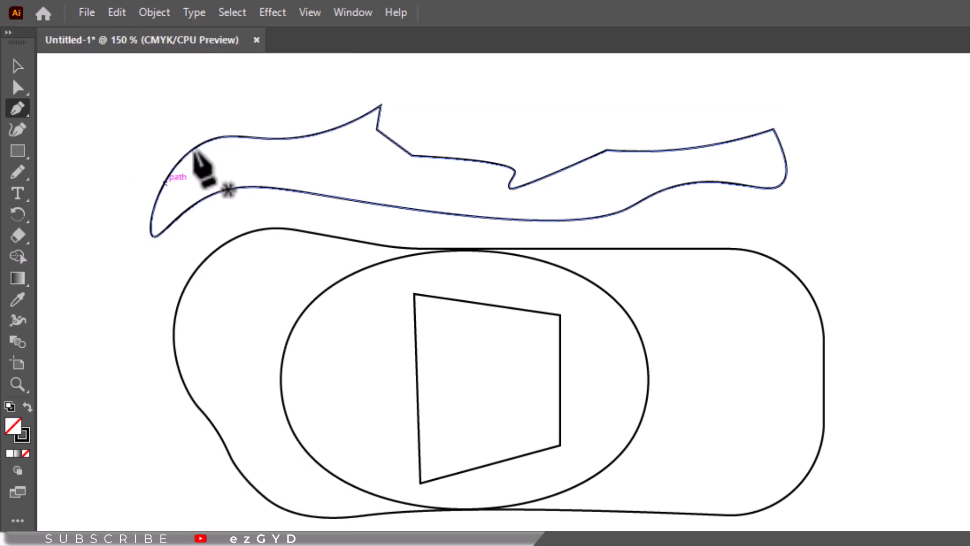
{"action": "left_click", "coordinate": [309, 12]}
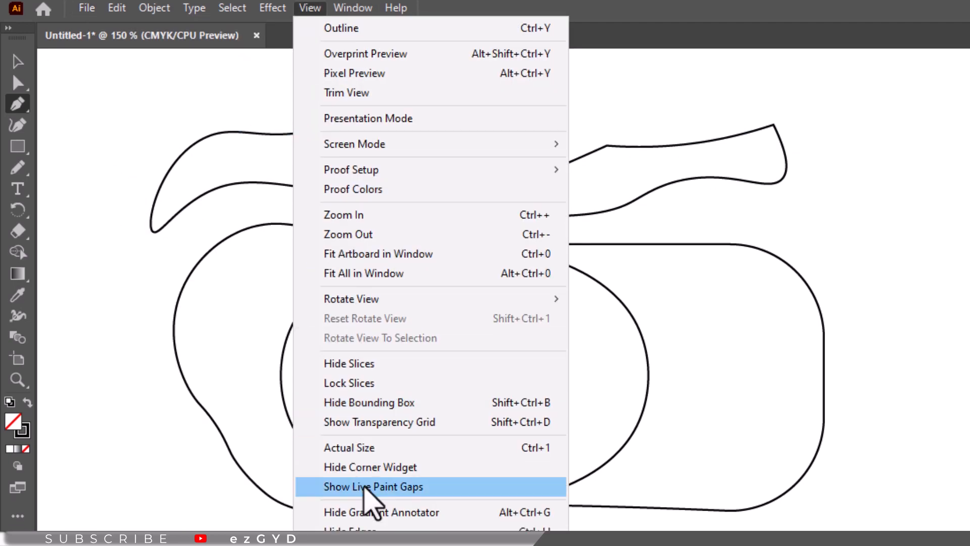
{"action": "left_click", "coordinate": [363, 393]}
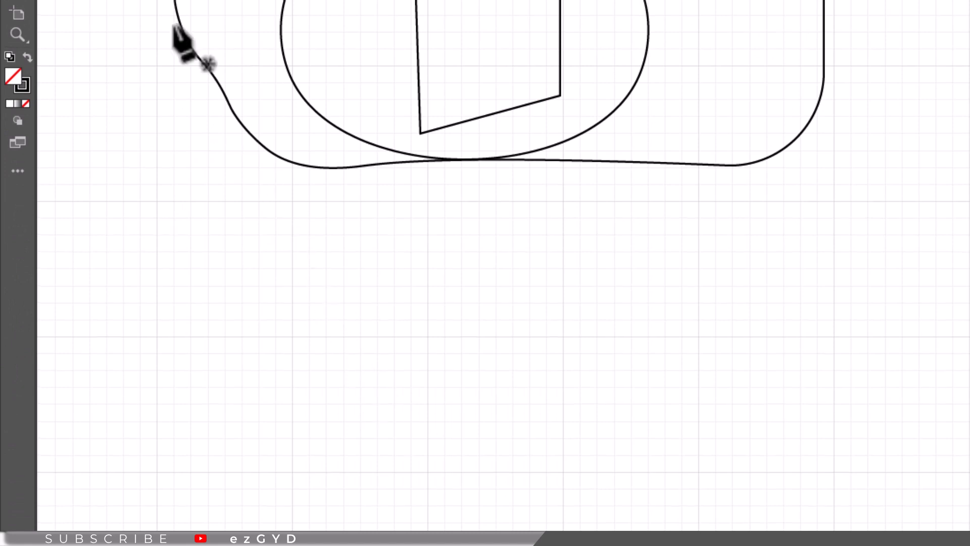
{"action": "left_click_drag", "start_coordinate": [128, 83], "coordinate": [597, 395]}
{"action": "key", "text": "Delete"}
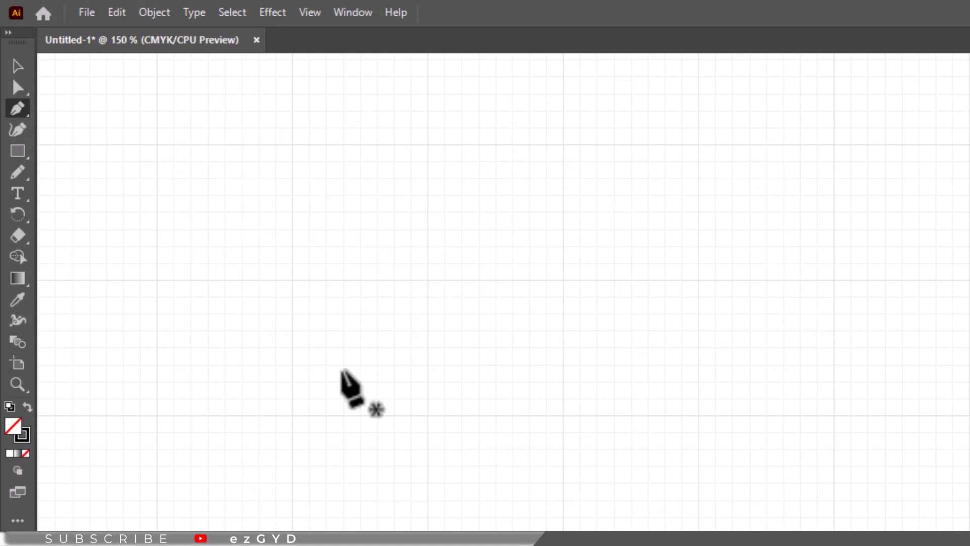
Step: Draw an open zigzag with two equal peaks along the grid lines using five Pen tool points
{"action": "left_click", "coordinate": [157, 269]}
{"action": "left_click", "coordinate": [294, 135]}
{"action": "left_click", "coordinate": [428, 278]}
{"action": "left_click", "coordinate": [563, 145]}
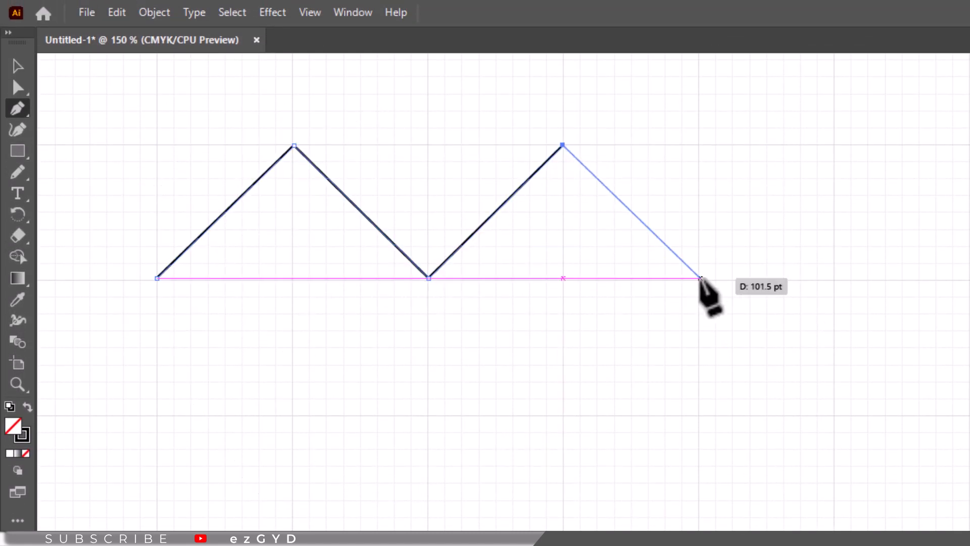
{"action": "left_click", "coordinate": [700, 277]}
{"action": "key", "text": "v"}
Step: Convert both zigzag peaks to smooth points with the Curvature tool, forming two semicircular arcs
{"action": "left_click", "coordinate": [26, 131]}
{"action": "left_click", "coordinate": [293, 145]}
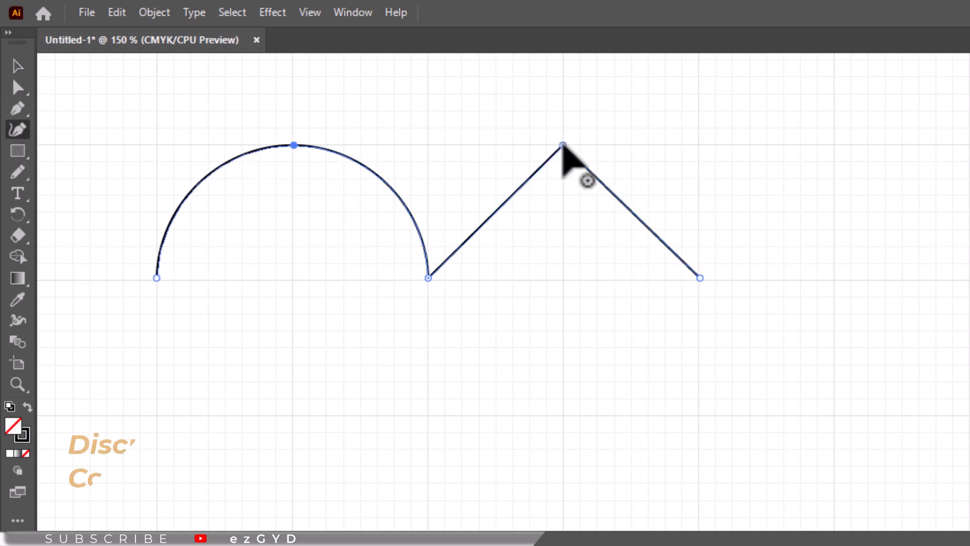
{"action": "left_click", "coordinate": [563, 145]}
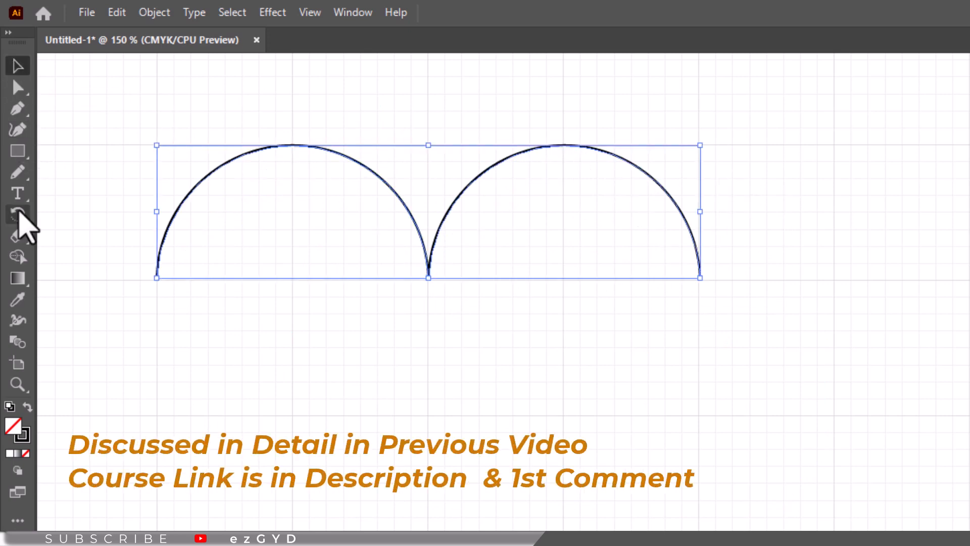
Step: Reflect a copy of the arcs below their shared middle anchor to form two circles, and move the joined, grey-filled shape to the left
{"action": "left_click_drag", "start_coordinate": [21, 217], "coordinate": [96, 259]}
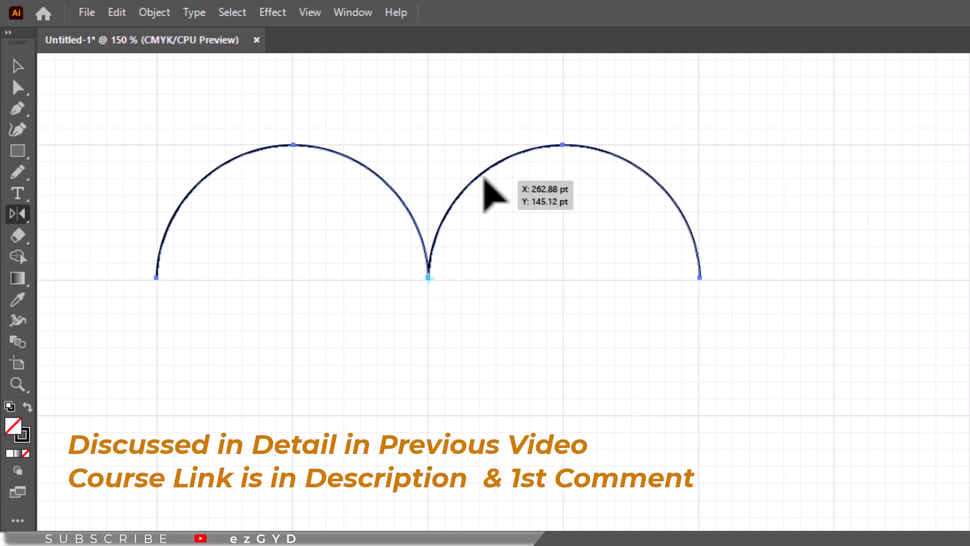
{"action": "left_click_drag", "start_coordinate": [484, 180], "coordinate": [418, 326]}
{"action": "left_click_drag", "start_coordinate": [461, 295], "coordinate": [460, 295]}
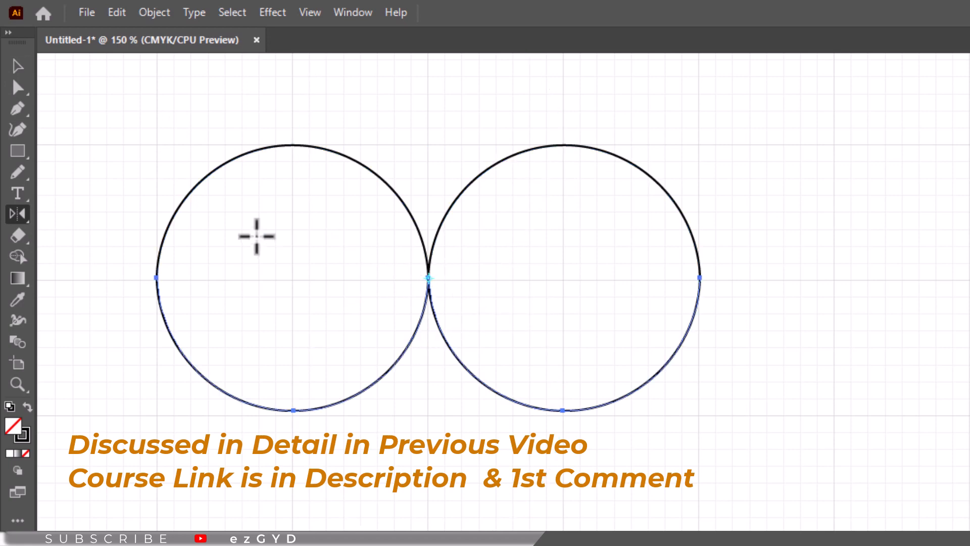
{"action": "left_click", "coordinate": [18, 87]}
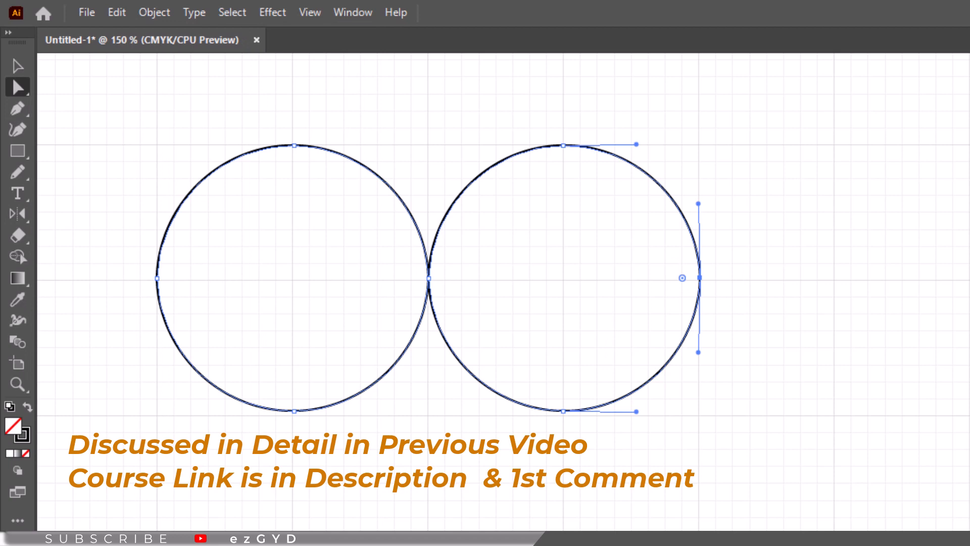
{"action": "left_click_drag", "start_coordinate": [305, 281], "coordinate": [238, 295]}
Step: Display the rulers to place vertical guides at about 160 pt and 236 pt, and hide the grid
{"action": "left_click", "coordinate": [310, 12]}
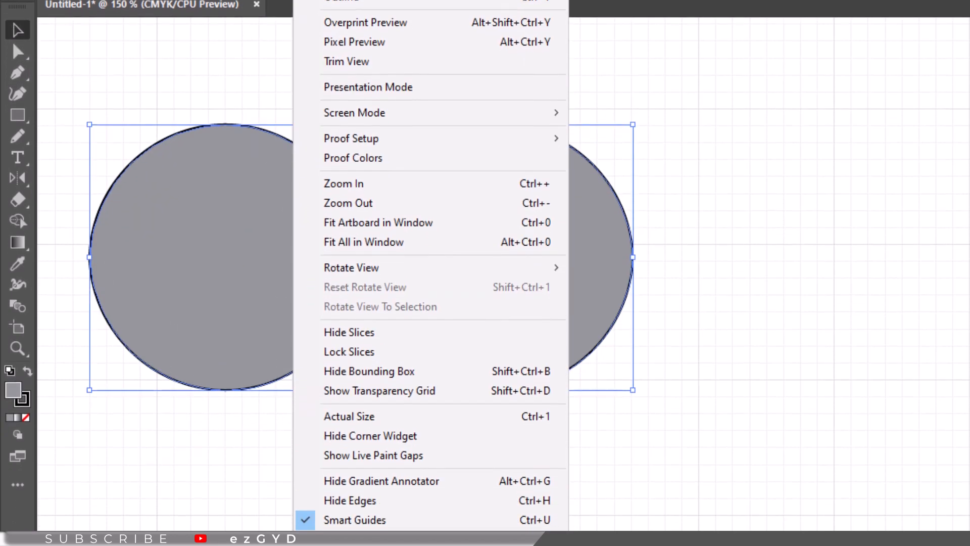
{"action": "mouse_move", "coordinate": [405, 449]}
{"action": "left_click", "coordinate": [617, 392]}
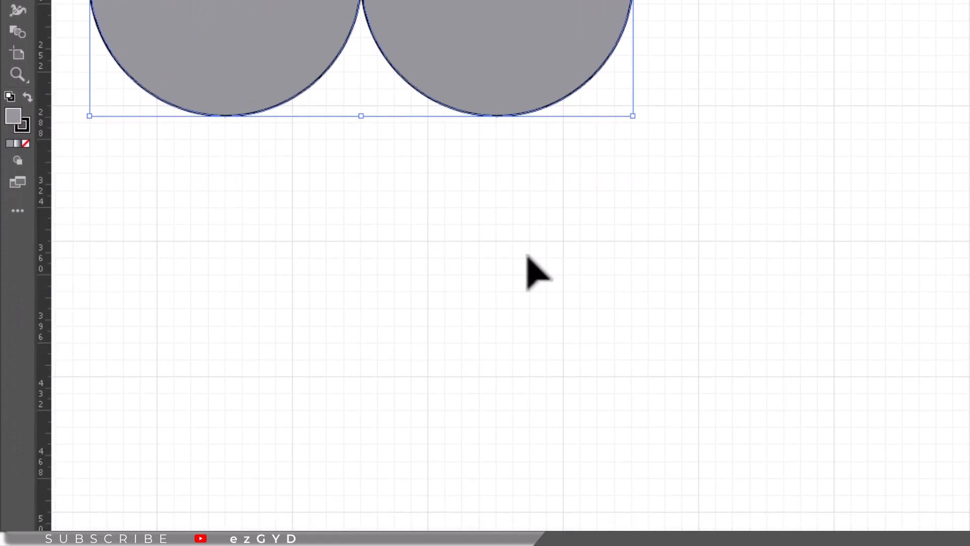
{"action": "left_click_drag", "start_coordinate": [41, 219], "coordinate": [432, 202]}
{"action": "left_click", "coordinate": [310, 13]}
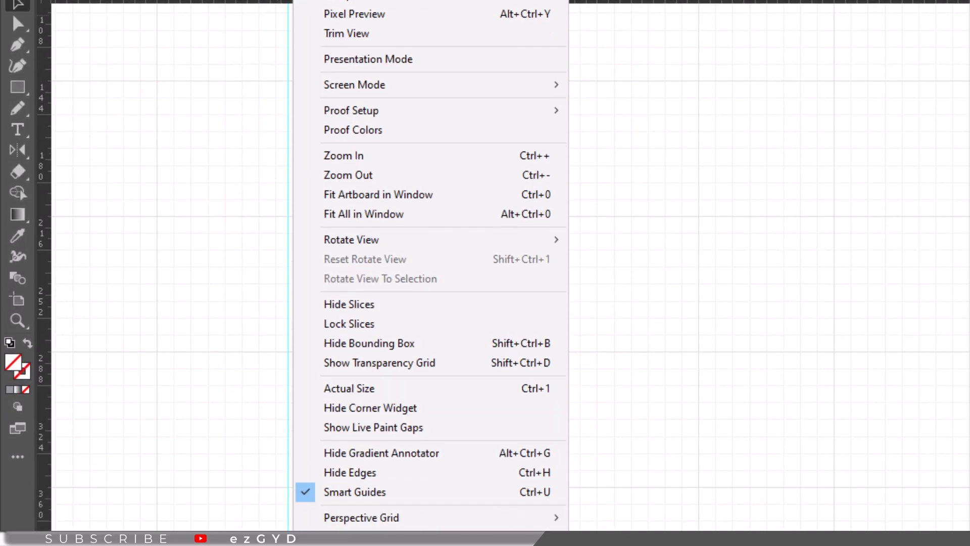
{"action": "left_click", "coordinate": [364, 414]}
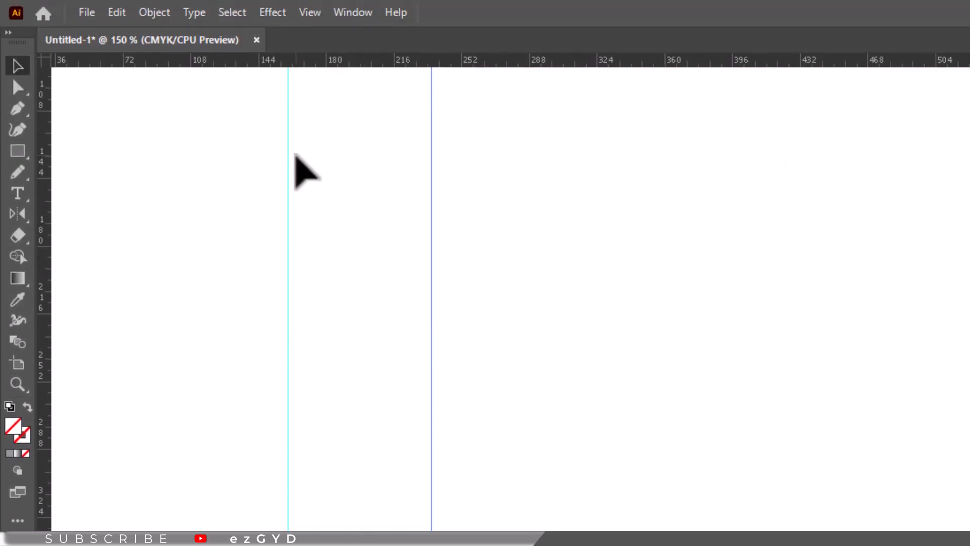
Step: Draw a grey teardrop petal centred on the left guide with the Pen tool, and move it right of the guides at about half size
{"action": "left_click", "coordinate": [17, 109]}
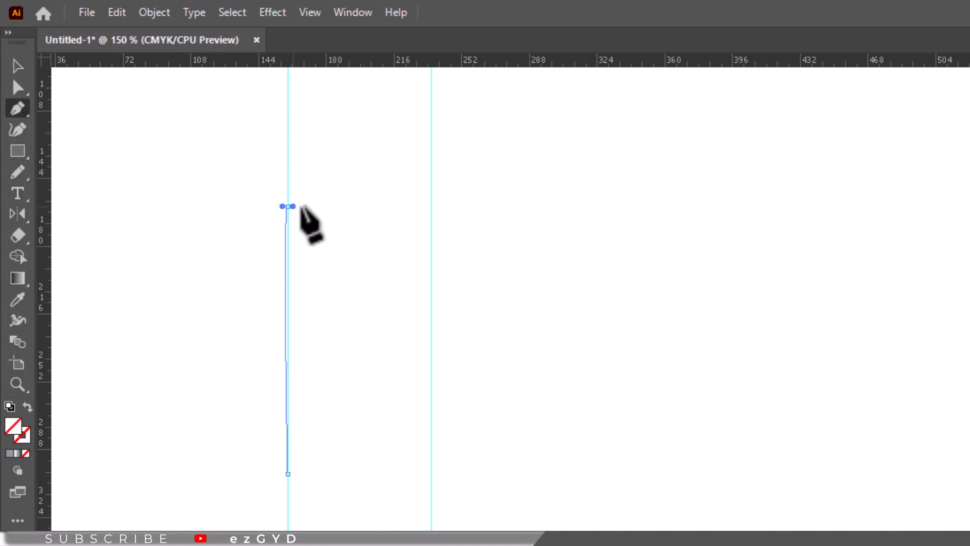
{"action": "key", "text": "v"}
{"action": "left_click_drag", "start_coordinate": [353, 362], "coordinate": [202, 383]}
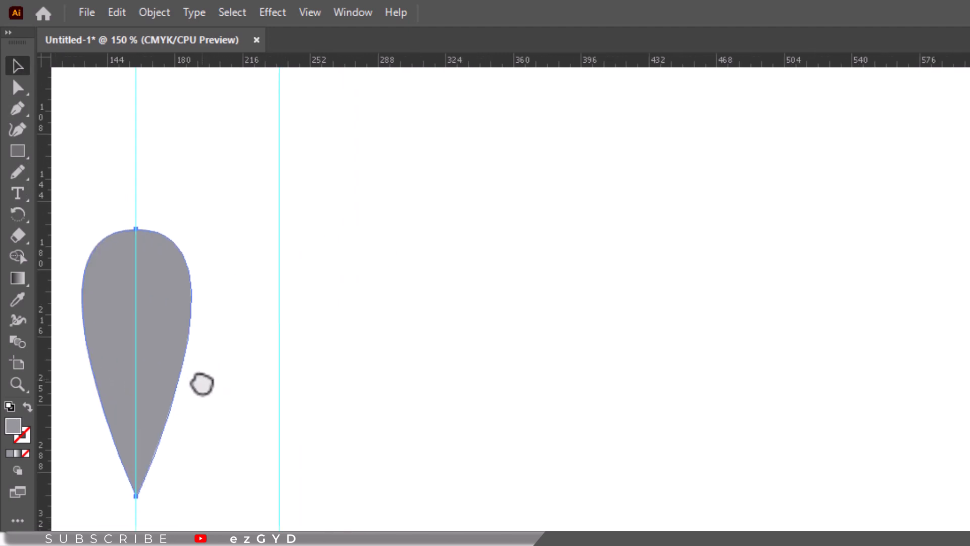
{"action": "left_click_drag", "start_coordinate": [151, 344], "coordinate": [522, 259]}
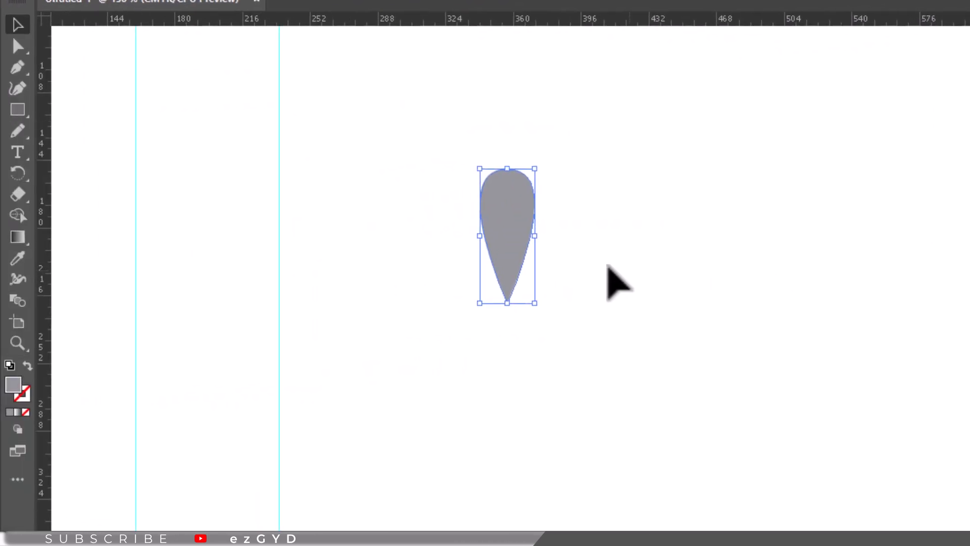
Step: Rotate a copy of the petal by 90° about a point just below its tip
{"action": "left_click", "coordinate": [17, 174]}
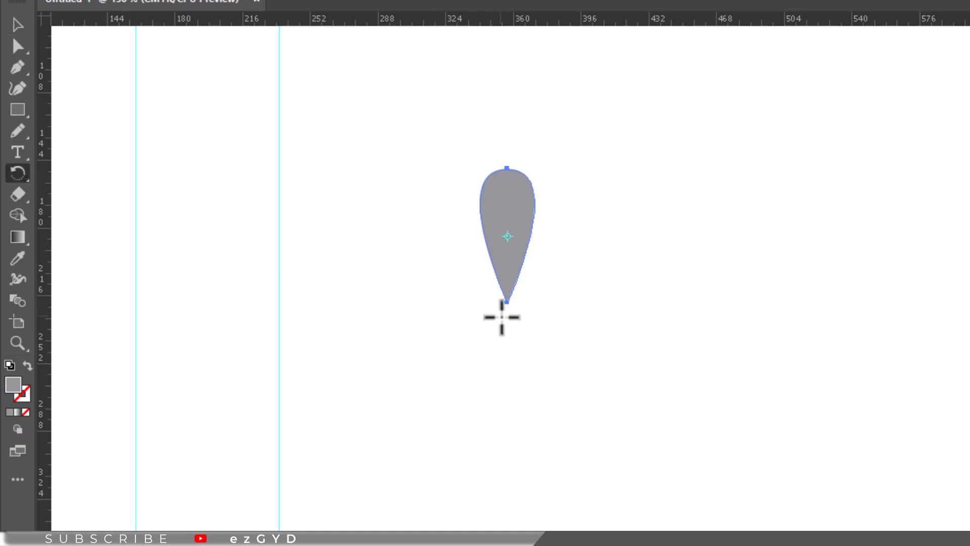
{"action": "left_click", "coordinate": [508, 317], "text": "alt"}
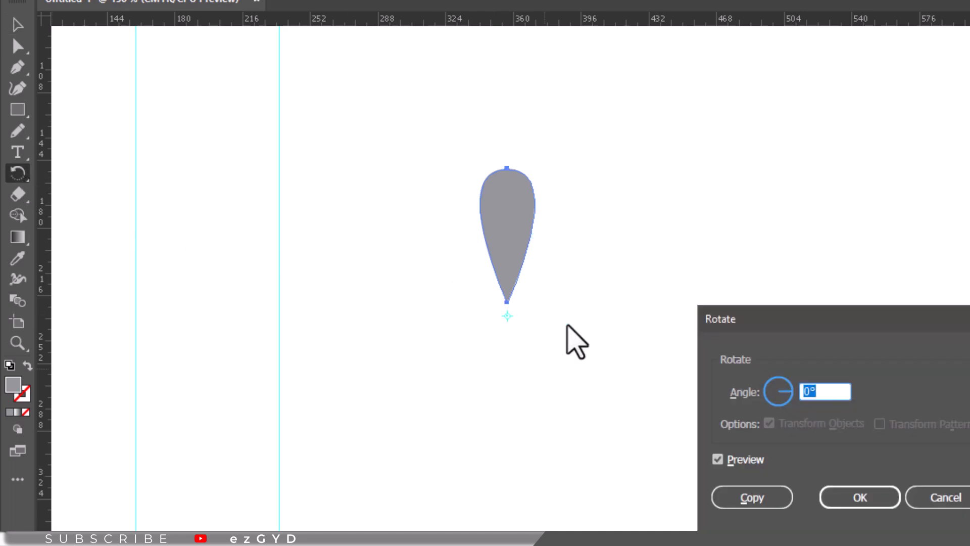
{"action": "type", "text": "90"}
{"action": "key", "text": "Return"}
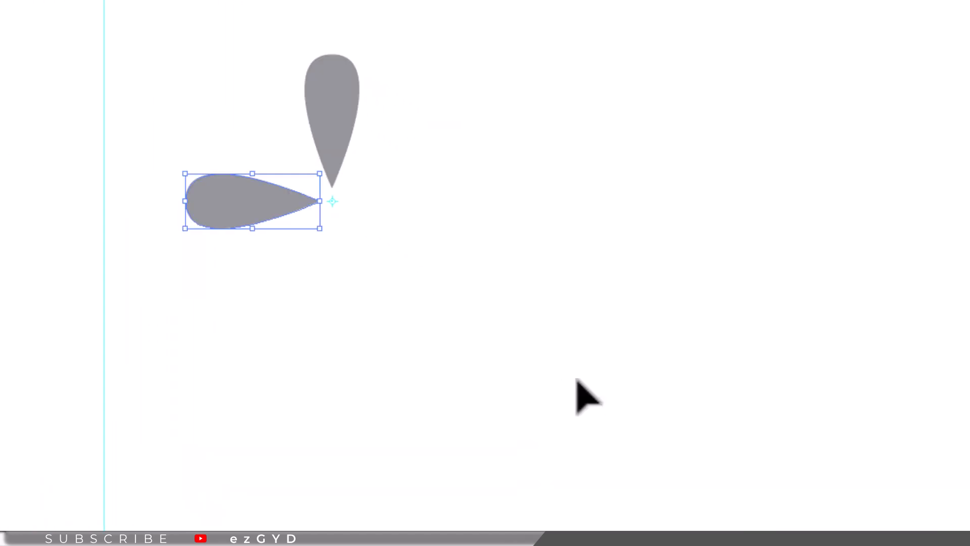
Step: Repeat the 90° rotated copy of the petal twice to complete a four-petal flower
{"action": "key", "text": "ctrl+d"}
{"action": "key", "text": "ctrl+d"}
Step: Draw a square beside the flower, rotate it by 45°, and centre it around the petals as an unfilled grey outline
{"action": "left_click_drag", "start_coordinate": [549, 80], "coordinate": [782, 326]}
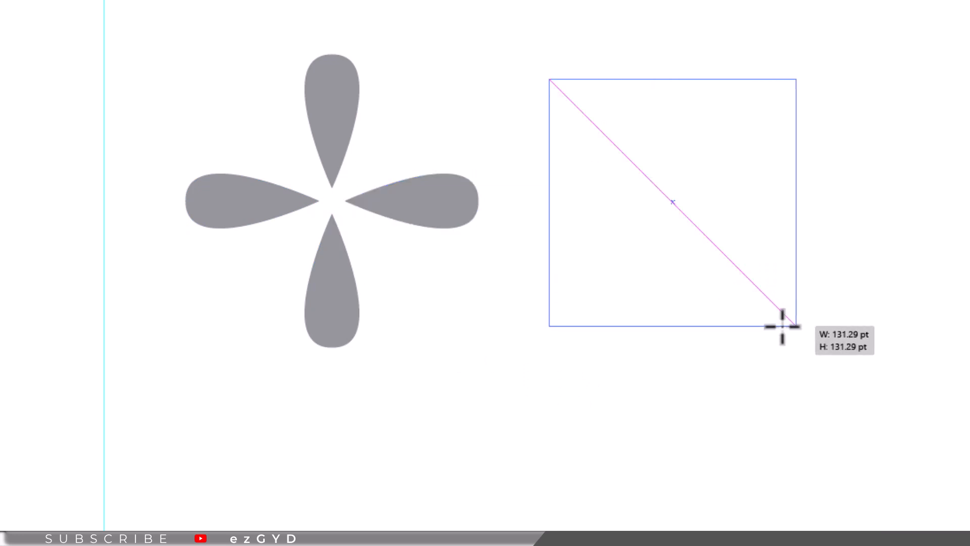
{"action": "left_click_drag", "start_coordinate": [815, 357], "coordinate": [864, 394]}
{"action": "left_click_drag", "start_coordinate": [860, 91], "coordinate": [937, 213]}
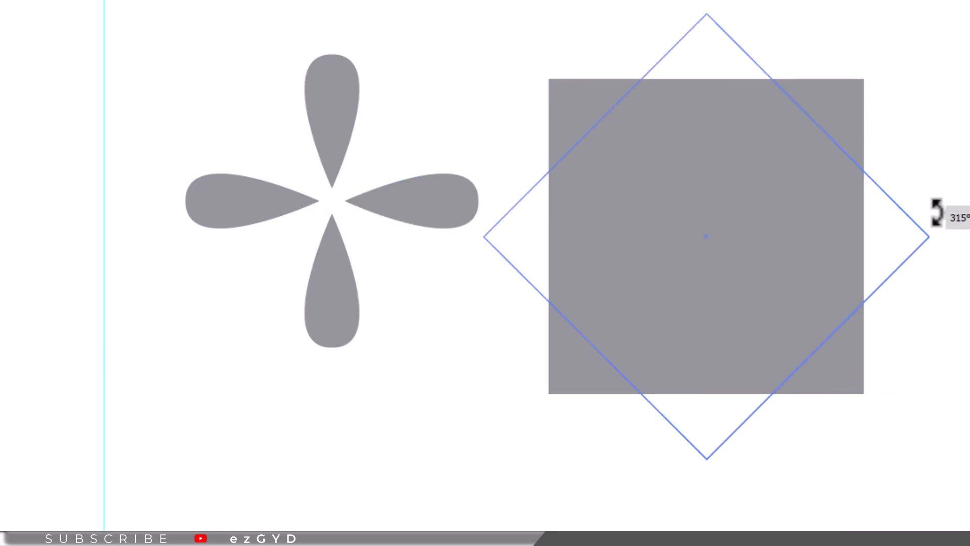
{"action": "left_click_drag", "start_coordinate": [938, 250], "coordinate": [939, 250]}
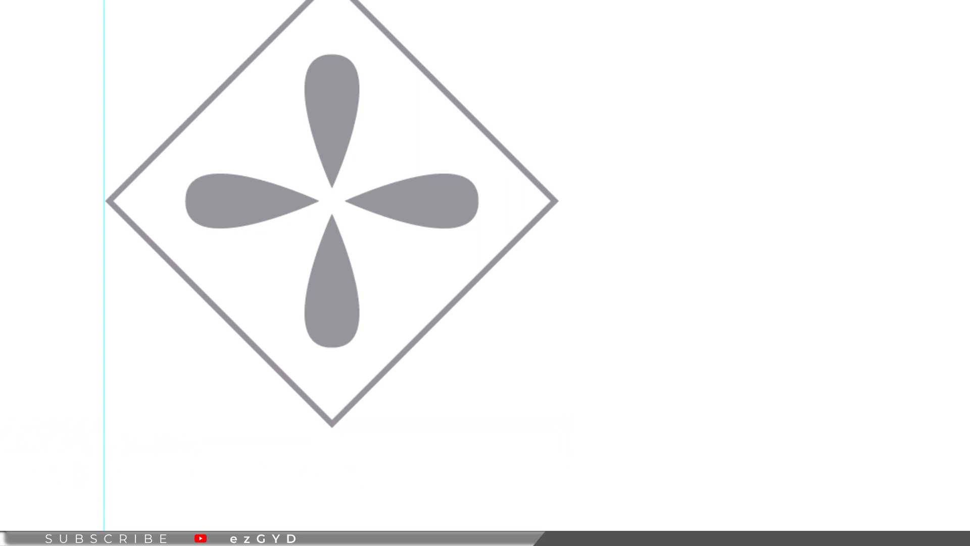
Step: Delete the four petals with their diamond frame, and remove both vertical guides
{"action": "left_click_drag", "start_coordinate": [567, 23], "coordinate": [186, 352]}
{"action": "key", "text": "Delete"}
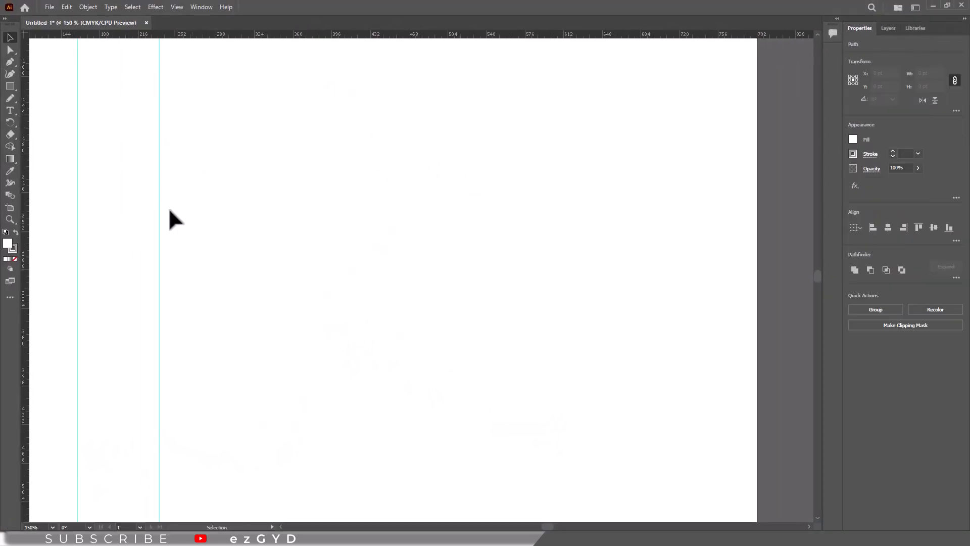
{"action": "left_click", "coordinate": [159, 210]}
{"action": "key", "text": "Delete"}
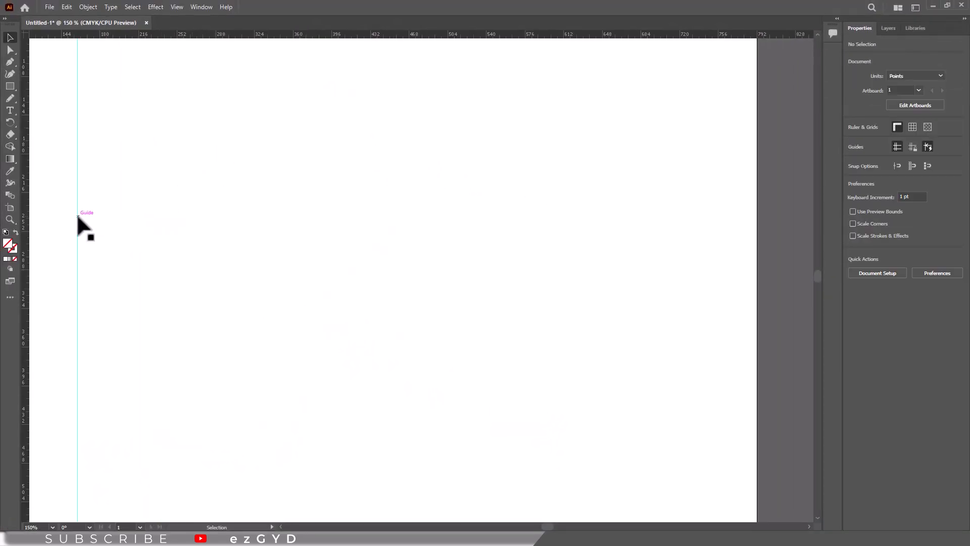
{"action": "left_click", "coordinate": [77, 213]}
{"action": "key", "text": "Delete"}
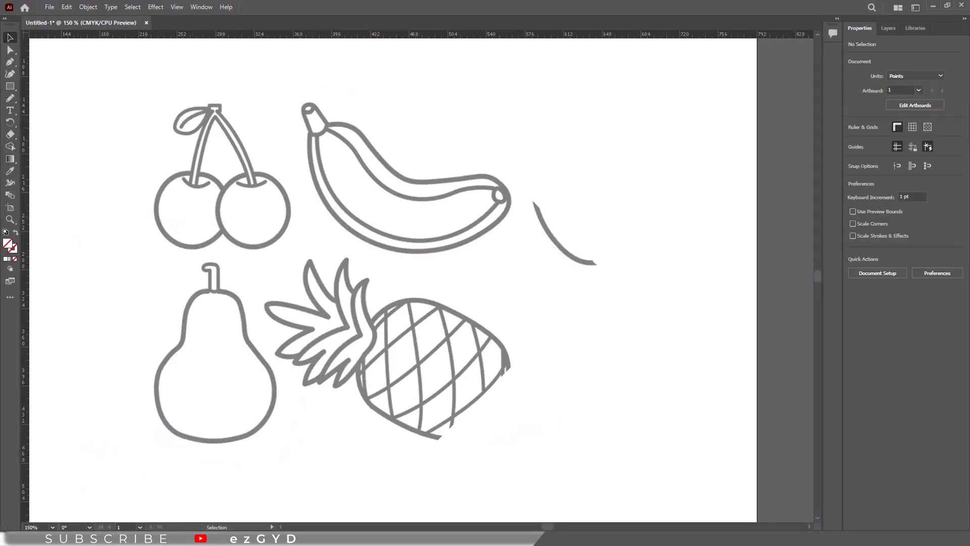